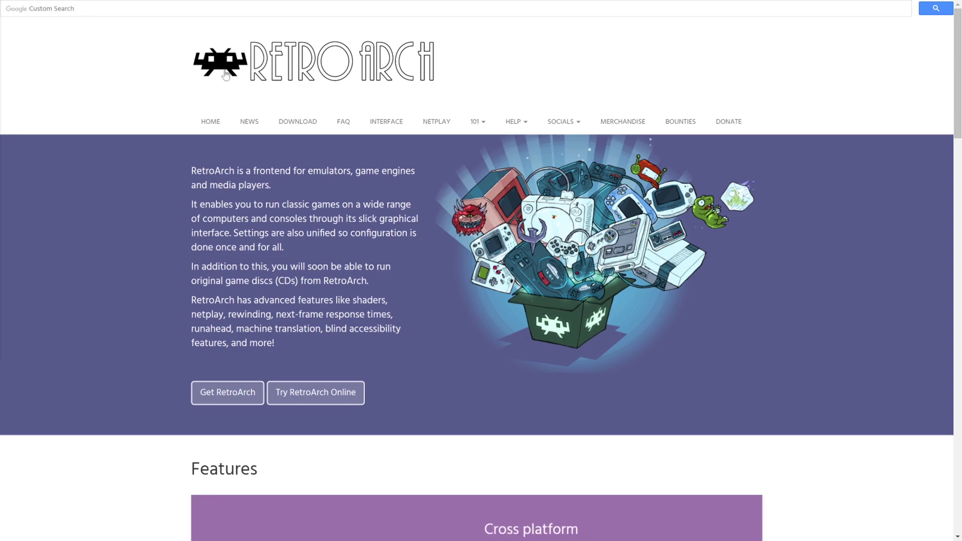
- Open the 64-bit Windows nightly builds directory (x86_64) from RetroArch's downloads page
{"action": "left_click", "coordinate": [301, 124]}
{"action": "scroll", "coordinate": [176, 266], "scroll_direction": "down", "scroll_amount": 20}
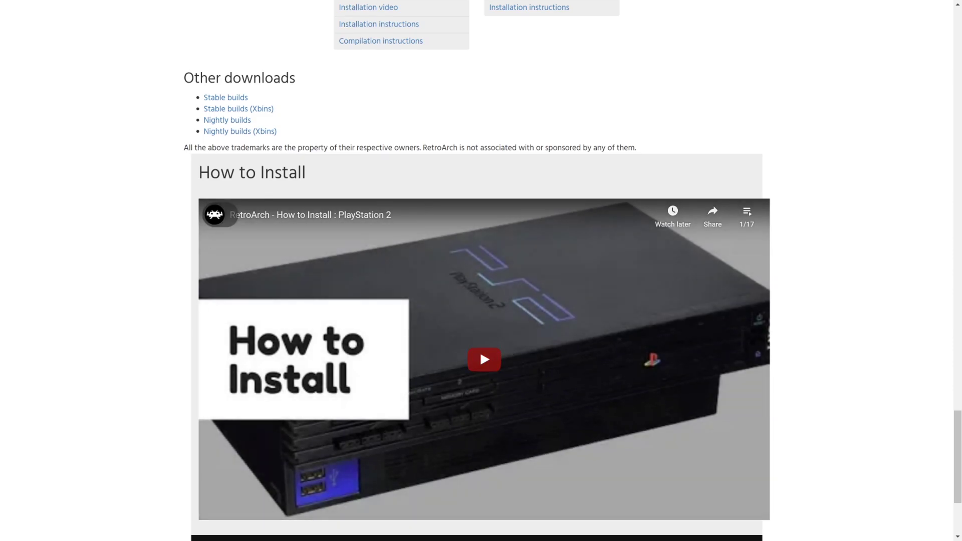
{"action": "left_click", "coordinate": [225, 120]}
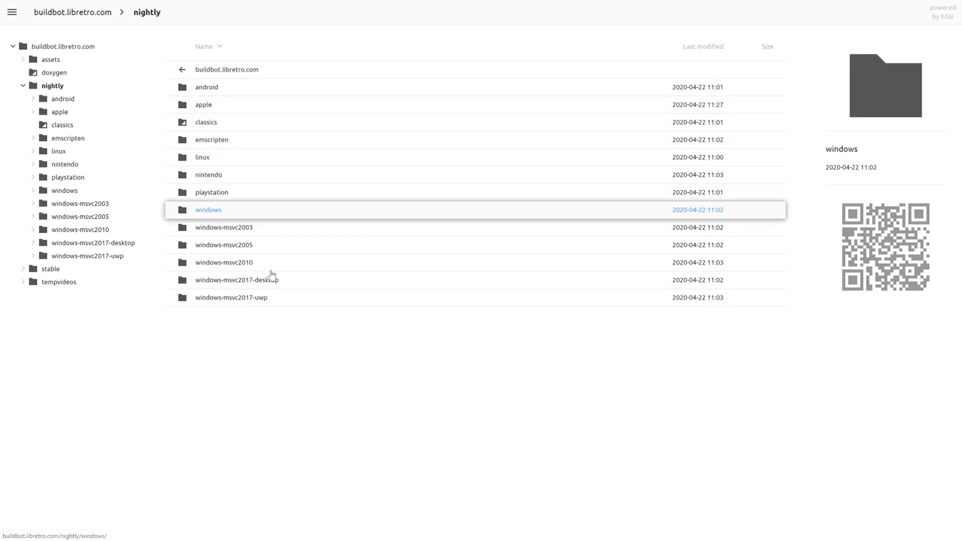
{"action": "left_click", "coordinate": [217, 213]}
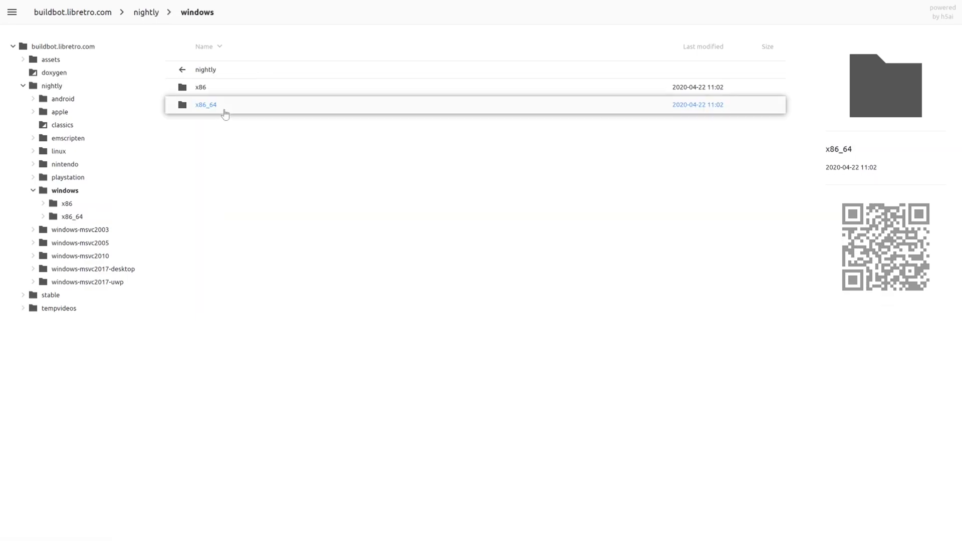
{"action": "left_click", "coordinate": [214, 108]}
- Download the current nightly RetroArch.7z archive from the x86_64 listing
{"action": "scroll", "coordinate": [239, 173], "scroll_direction": "down", "scroll_amount": 20}
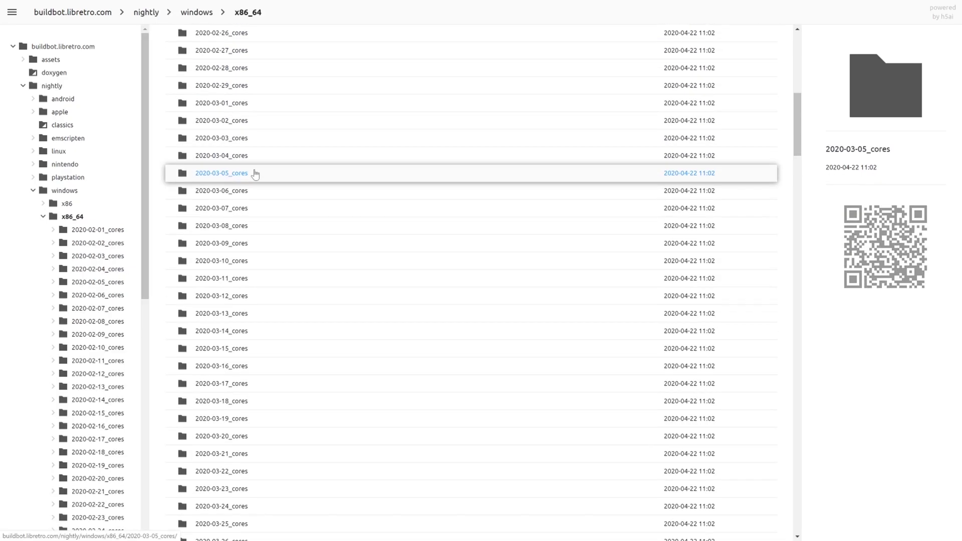
{"action": "scroll", "coordinate": [239, 172], "scroll_direction": "down", "scroll_amount": 15}
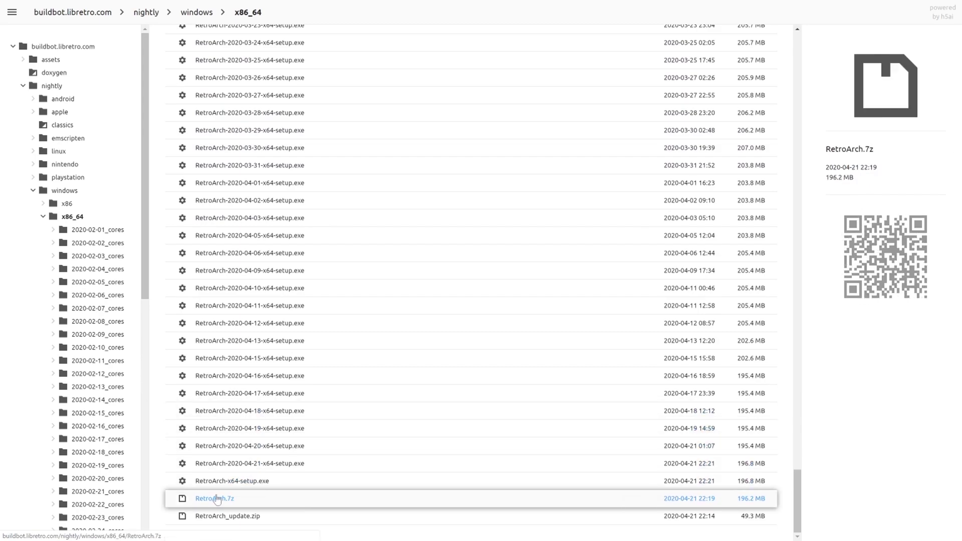
{"action": "left_click", "coordinate": [215, 498]}
{"action": "scroll", "coordinate": [233, 454], "scroll_direction": "up", "scroll_amount": 12}
{"action": "scroll", "coordinate": [233, 454], "scroll_direction": "up", "scroll_amount": 8}
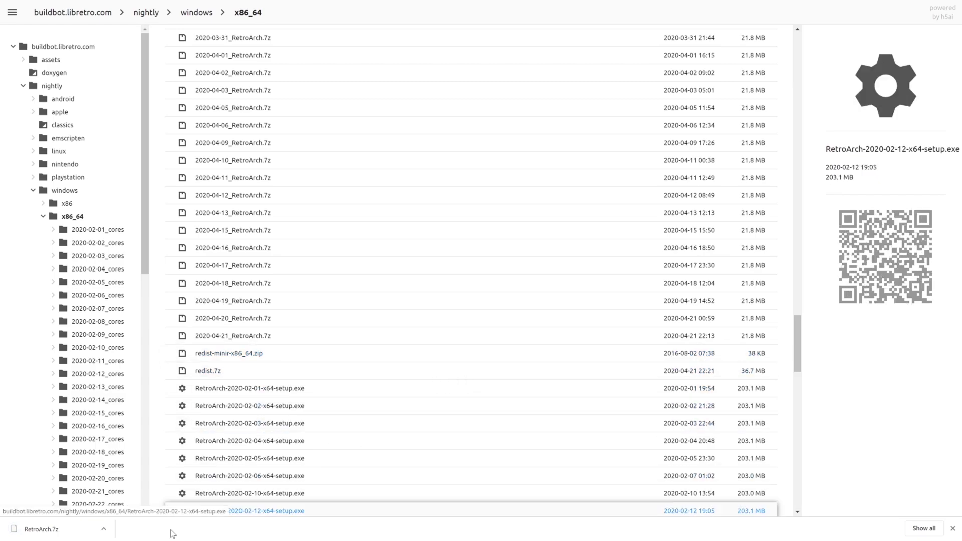
- Go to the desktop and extract RetroArch.7z with 7-Zip into its own RetroArch folder
{"action": "key", "text": "super+d"}
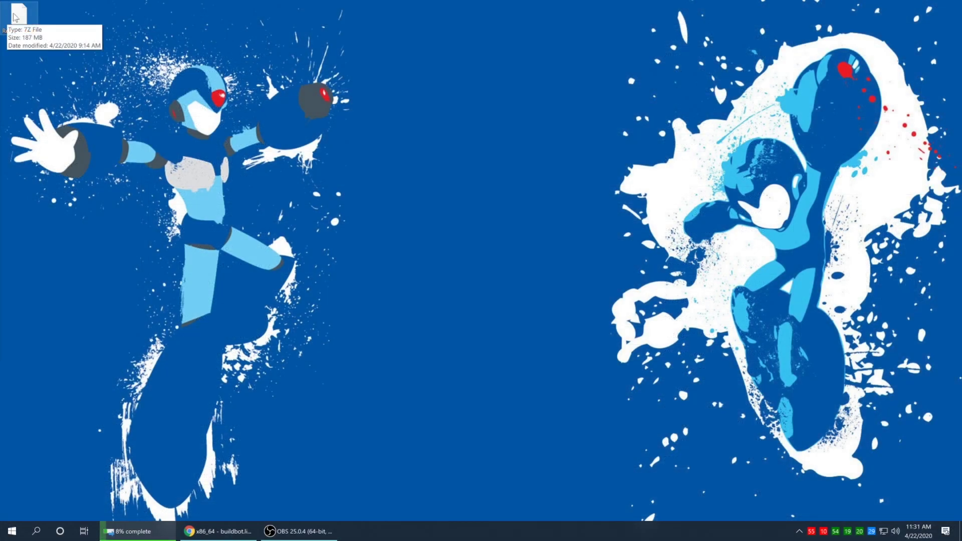
{"action": "right_click", "coordinate": [15, 17]}
{"action": "mouse_move", "coordinate": [73, 45]}
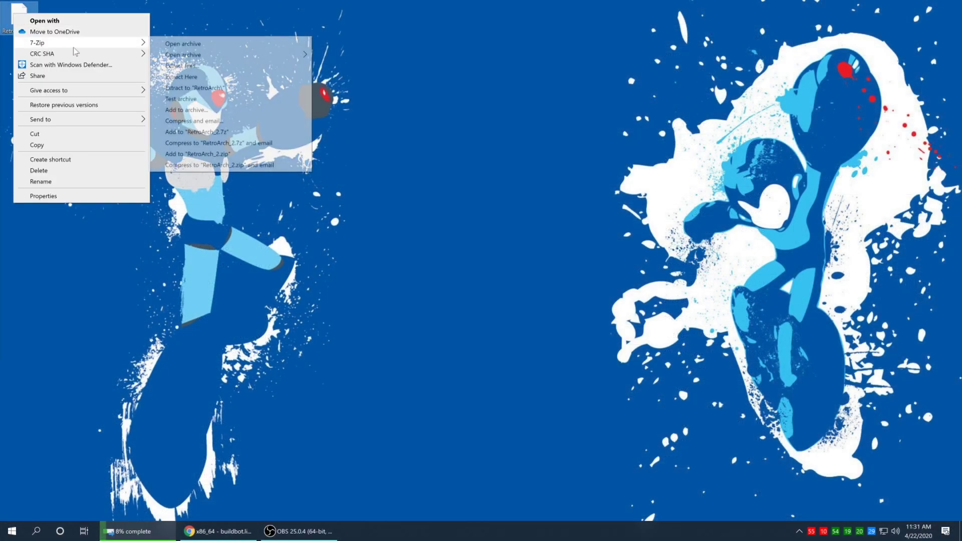
{"action": "left_click", "coordinate": [209, 92]}
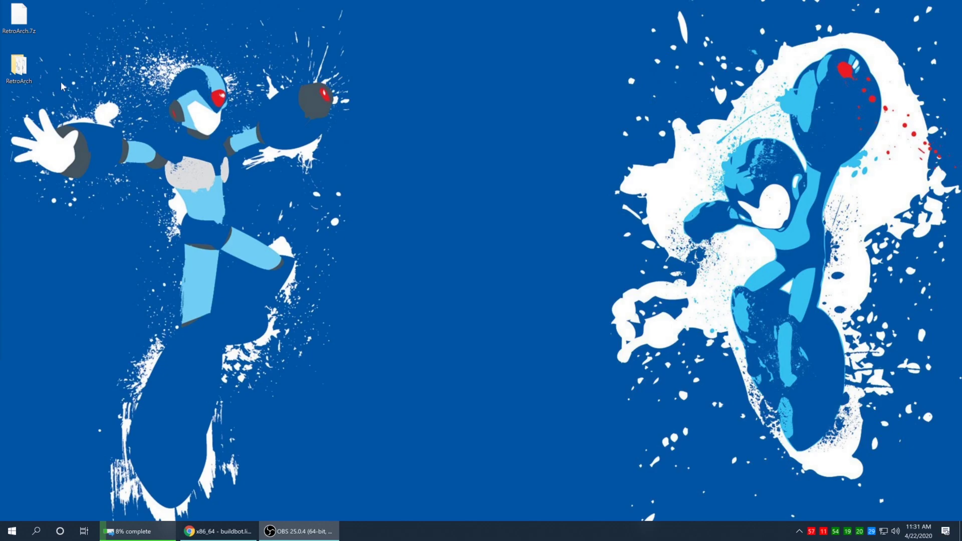
- Run retroarch.exe from the extracted RetroArch folder once, then close the program
{"action": "double_click", "coordinate": [19, 66]}
{"action": "scroll", "coordinate": [441, 256], "scroll_direction": "down", "scroll_amount": 20}
{"action": "double_click", "coordinate": [368, 381]}
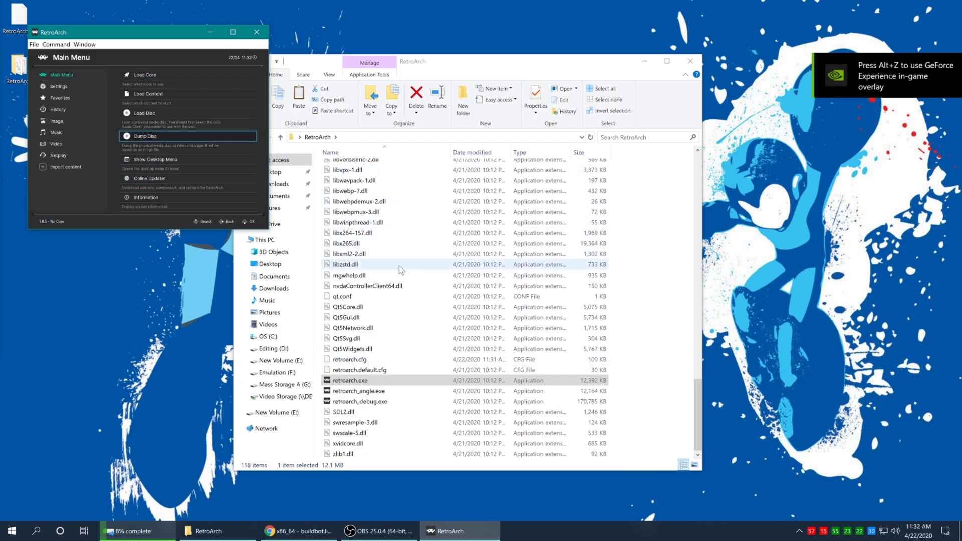
{"action": "left_click", "coordinate": [258, 34]}
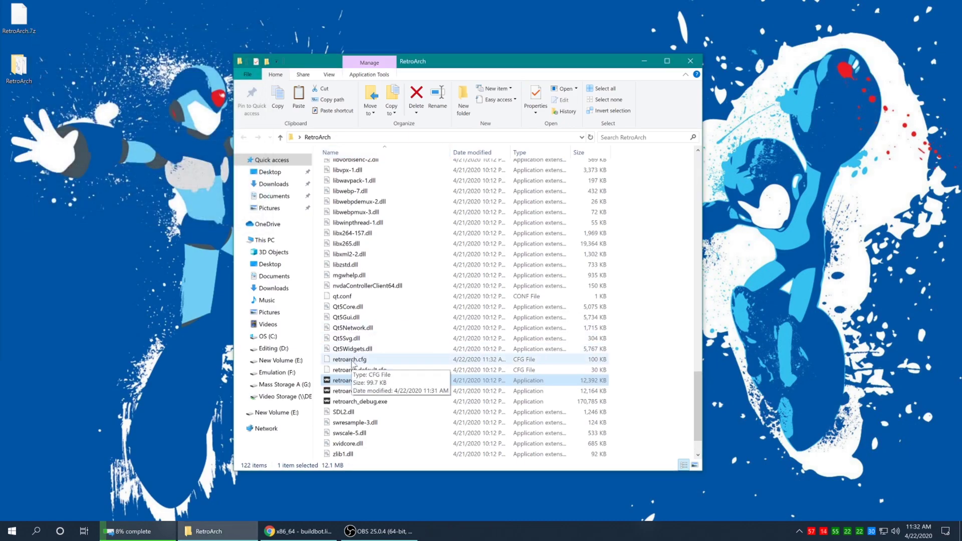
- Delete retroarch.cfg from the RetroArch folder and relaunch retroarch.exe in full screen
{"action": "left_click", "coordinate": [353, 361]}
{"action": "key", "text": "Delete"}
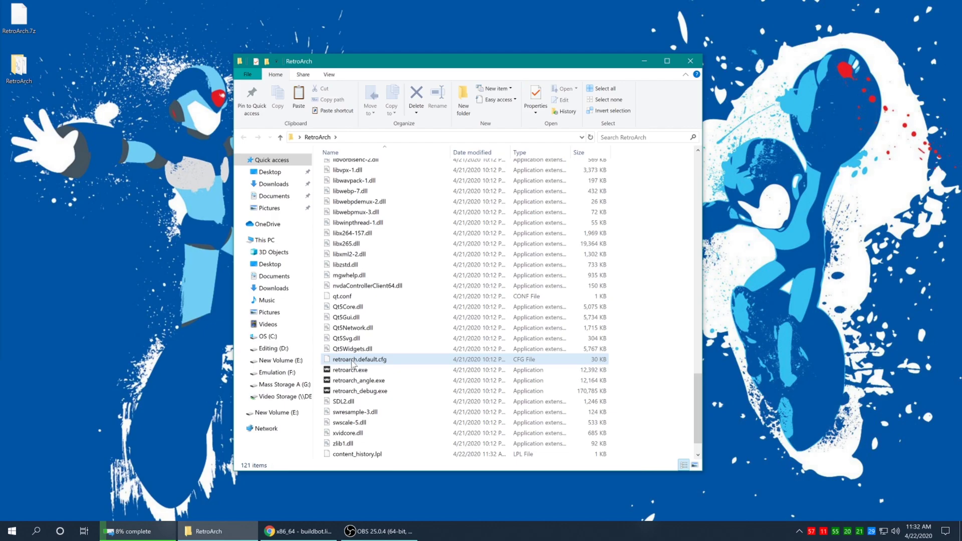
{"action": "double_click", "coordinate": [357, 370]}
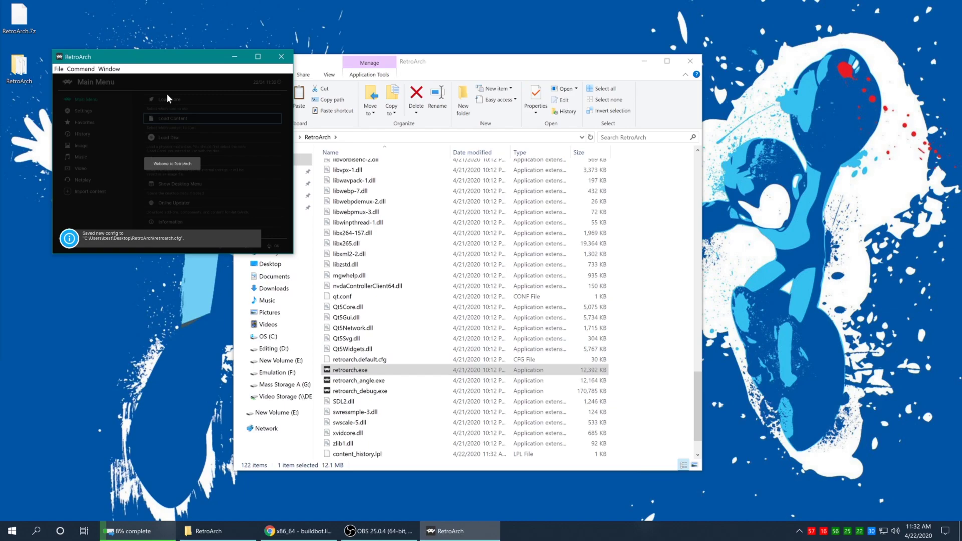
{"action": "key", "text": "f"}
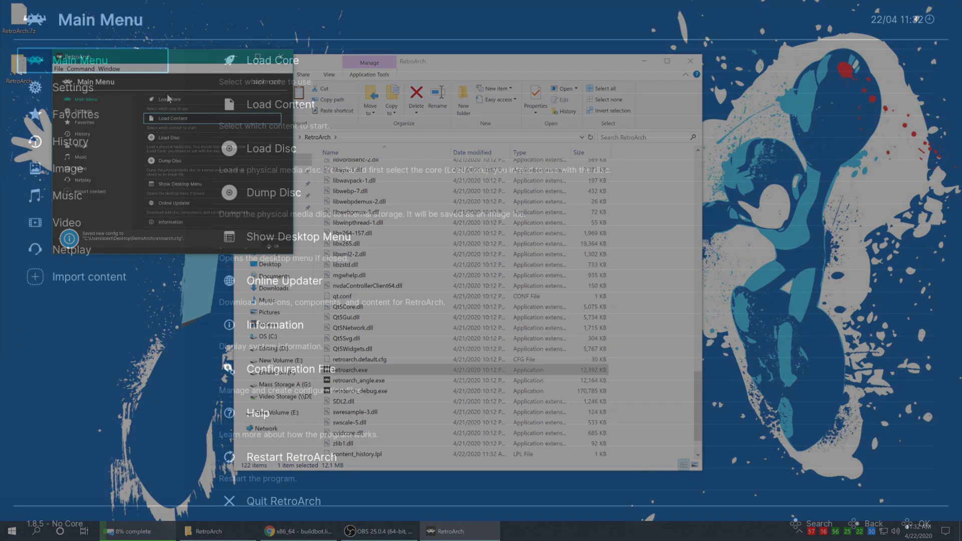
- Open the Core Updater list in RetroArch's Online Updater
{"action": "key", "text": "Down"}
{"action": "key", "text": "Down"}
{"action": "key", "text": "Down"}
{"action": "key", "text": "Down"}
{"action": "key", "text": "Return"}
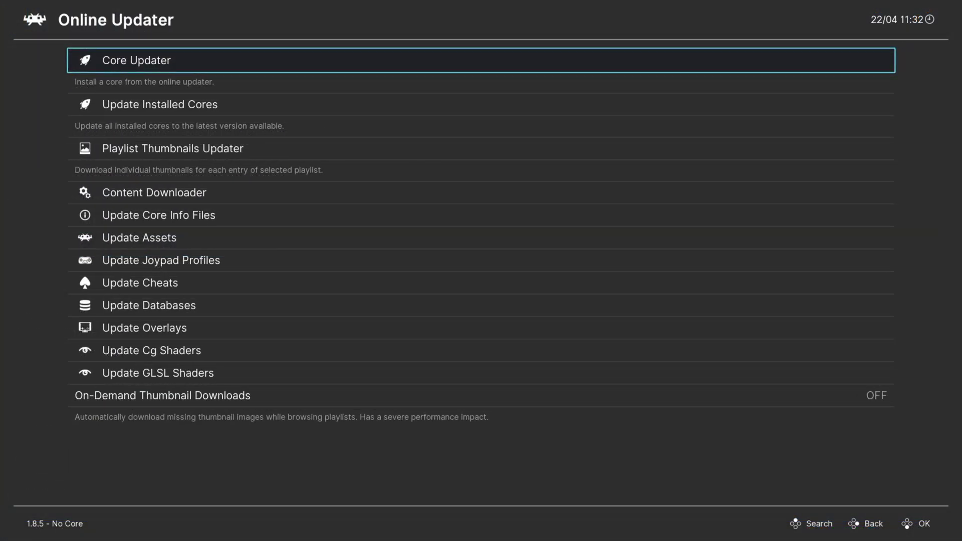
{"action": "key", "text": "Return"}
- Find the Nintendo - Virtual Boy (Beetle VB) core in the core list and download it
{"action": "key", "text": "Down"}
{"action": "key", "text": "Down"}
{"action": "key", "text": "Down"}
{"action": "key", "text": "Down"}
{"action": "key", "text": "Down"}
{"action": "key", "text": "Down"}
{"action": "key", "text": "Down"}
{"action": "key", "text": "Down"}
{"action": "key", "text": "Down"}
{"action": "key", "text": "Down"}
{"action": "key", "text": "Down"}
{"action": "key", "text": "Down"}
{"action": "key", "text": "Down"}
{"action": "key", "text": "Down"}
{"action": "key", "text": "Down"}
{"action": "key", "text": "Down"}
{"action": "key", "text": "Down"}
{"action": "key", "text": "Down"}
{"action": "key", "text": "Down"}
{"action": "key", "text": "Down"}
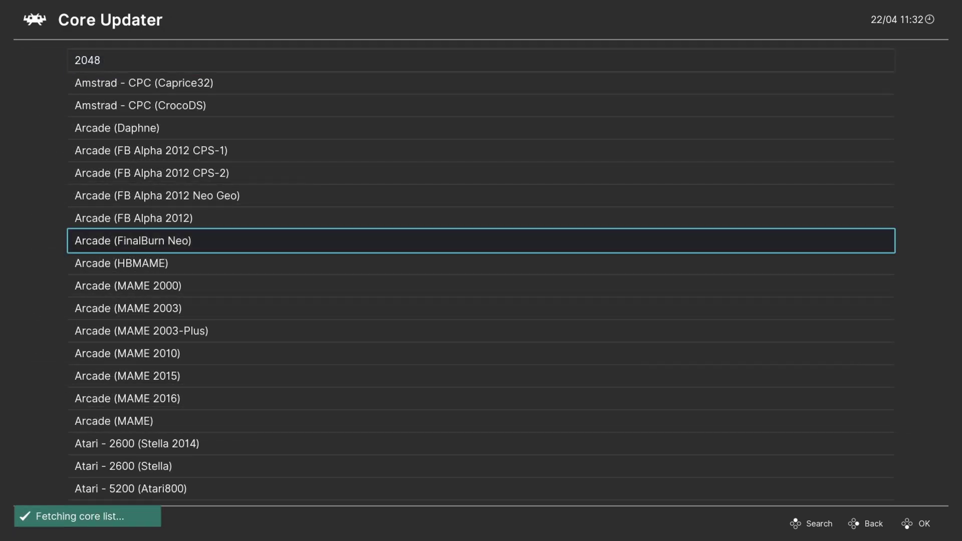
{"action": "key", "text": "Down"}
{"action": "key", "text": "Down"}
{"action": "key", "text": "Down"}
{"action": "key", "text": "Down"}
{"action": "key", "text": "Down"}
{"action": "key", "text": "Down"}
{"action": "key", "text": "Down"}
{"action": "key", "text": "Down"}
{"action": "key", "text": "Down"}
{"action": "key", "text": "Down"}
{"action": "key", "text": "Down"}
{"action": "key", "text": "Down"}
{"action": "key", "text": "Down"}
{"action": "key", "text": "Down"}
{"action": "key", "text": "Down"}
{"action": "key", "text": "Down"}
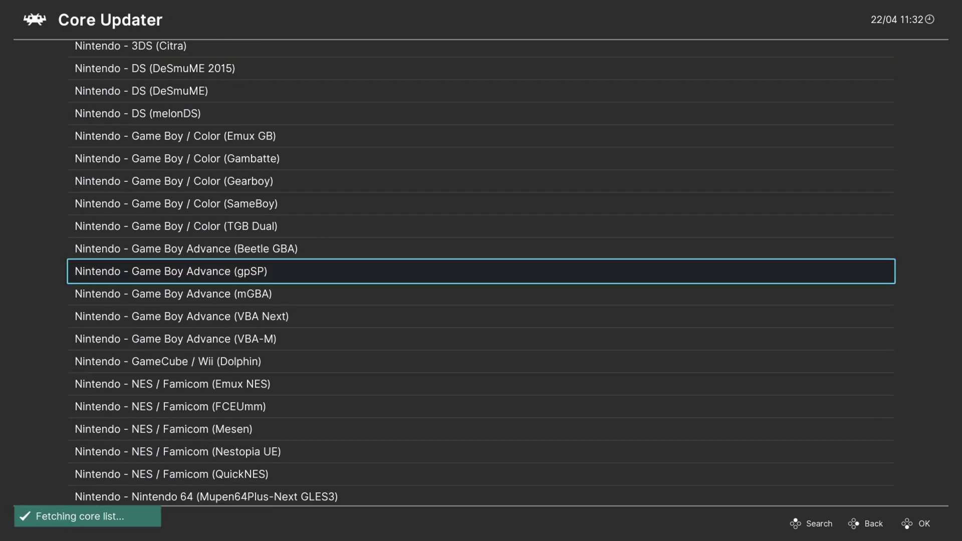
{"action": "key", "text": "Down"}
{"action": "key", "text": "Down"}
{"action": "key", "text": "Down"}
{"action": "key", "text": "Down"}
{"action": "key", "text": "Down"}
{"action": "key", "text": "Down"}
{"action": "key", "text": "Down"}
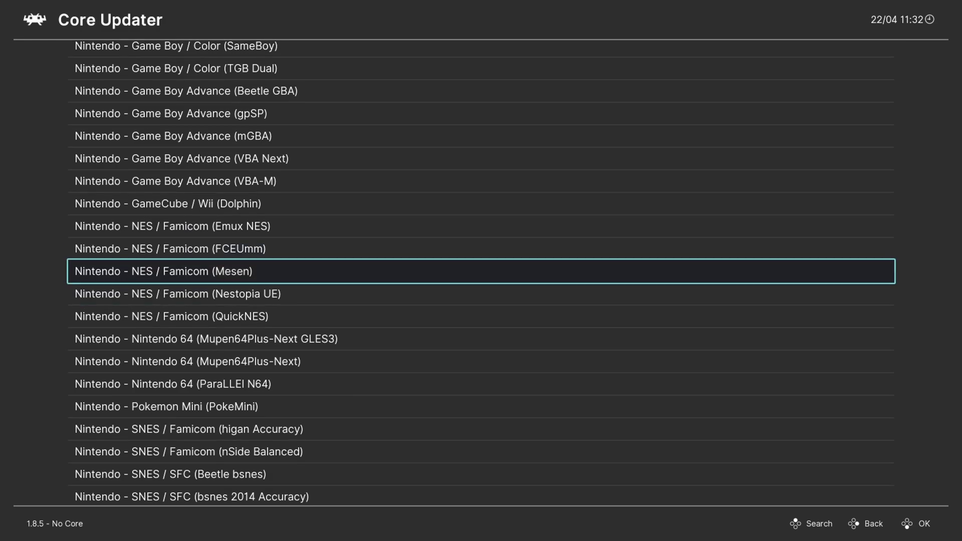
{"action": "key", "text": "Down"}
{"action": "key", "text": "Down"}
{"action": "key", "text": "Down"}
{"action": "key", "text": "Down"}
{"action": "key", "text": "Down"}
{"action": "key", "text": "Down"}
{"action": "key", "text": "Down"}
{"action": "key", "text": "Down"}
{"action": "key", "text": "Down"}
{"action": "key", "text": "Down"}
{"action": "key", "text": "Down"}
{"action": "key", "text": "Down"}
{"action": "key", "text": "Down"}
{"action": "key", "text": "Down"}
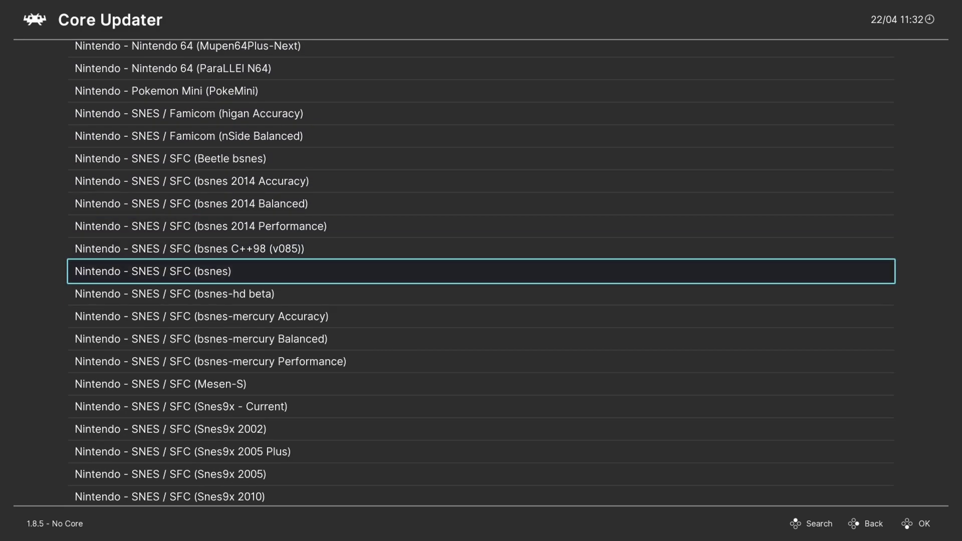
{"action": "key", "text": "Down"}
{"action": "key", "text": "Down"}
{"action": "key", "text": "Down"}
{"action": "key", "text": "Down"}
{"action": "key", "text": "Down"}
{"action": "key", "text": "Down"}
{"action": "key", "text": "Down"}
{"action": "key", "text": "Down"}
{"action": "key", "text": "Down"}
{"action": "key", "text": "Down"}
{"action": "key", "text": "Down"}
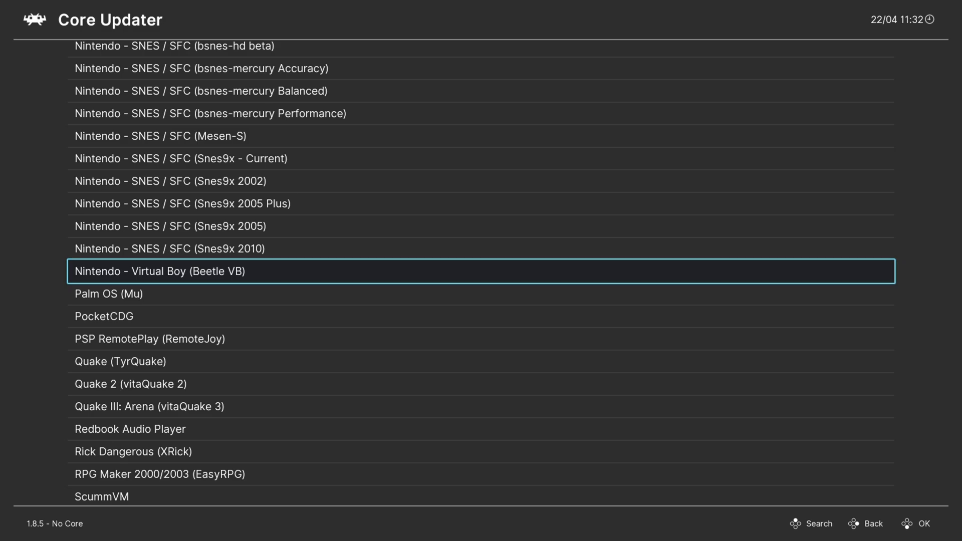
{"action": "key", "text": "Return"}
- Leave the Core Updater and return to the main menu's Load Content entry
{"action": "key", "text": "BackSpace"}
{"action": "key", "text": "BackSpace"}
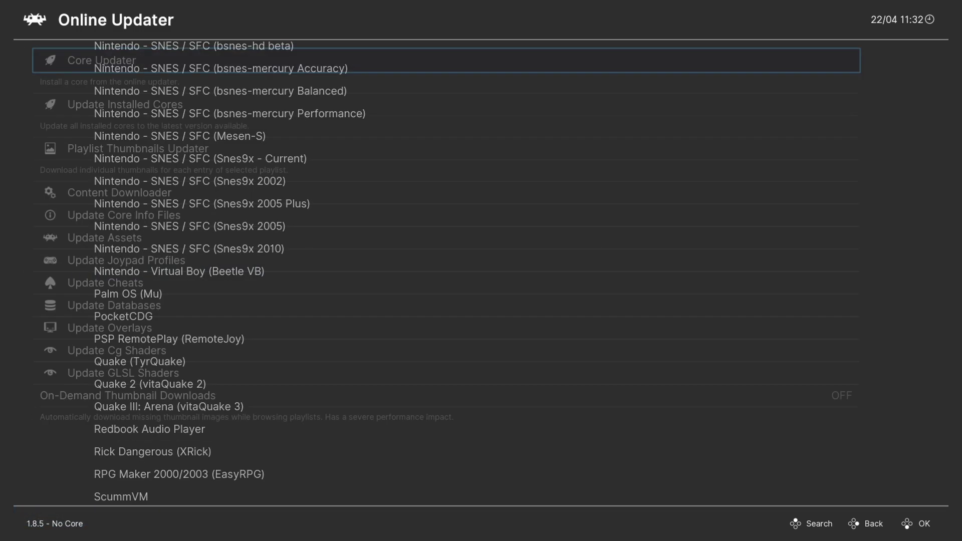
{"action": "key", "text": "Up"}
{"action": "key", "text": "Up"}
{"action": "key", "text": "Up"}
{"action": "key", "text": "Up"}
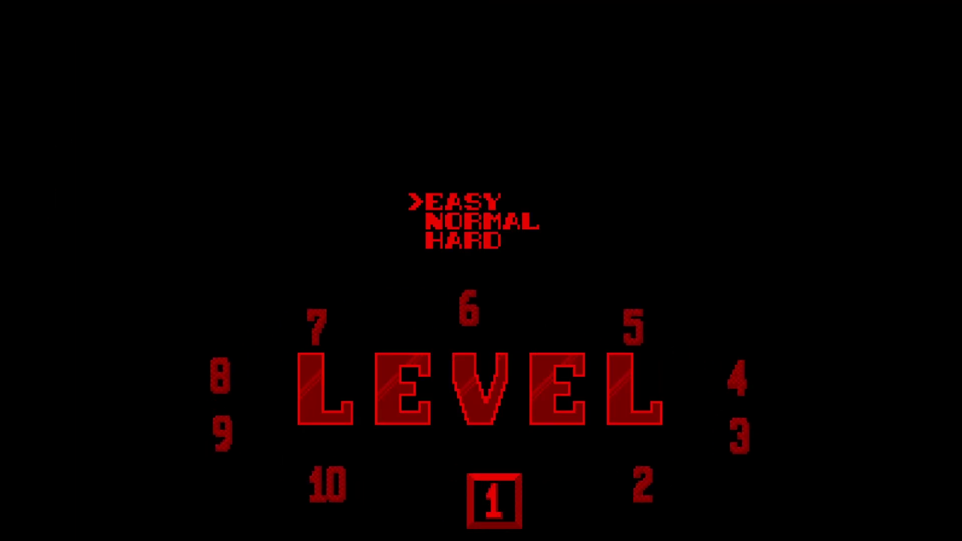
- Start 3-D Tetris at level 1 on Easy, and move and drop a block in the well
{"action": "key", "text": "Return"}
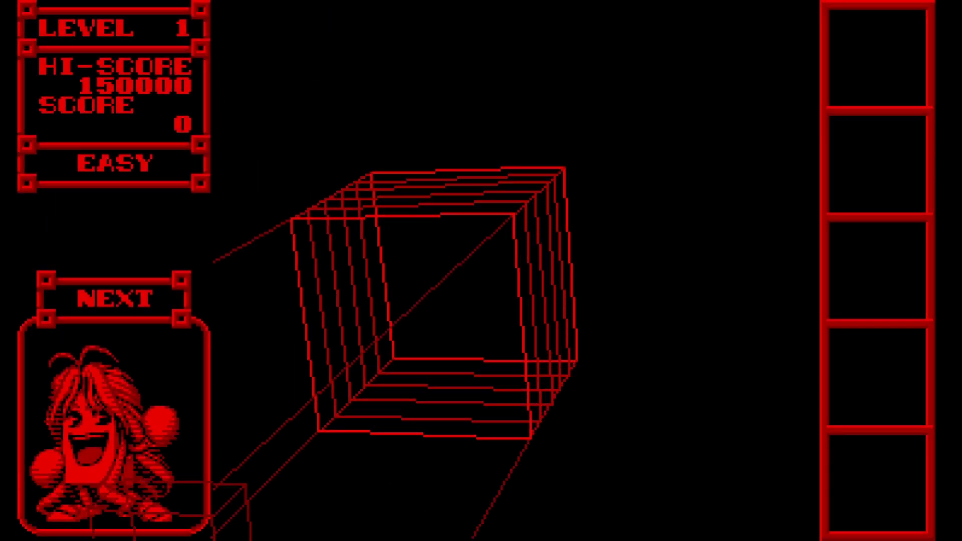
{"action": "key", "text": "Right"}
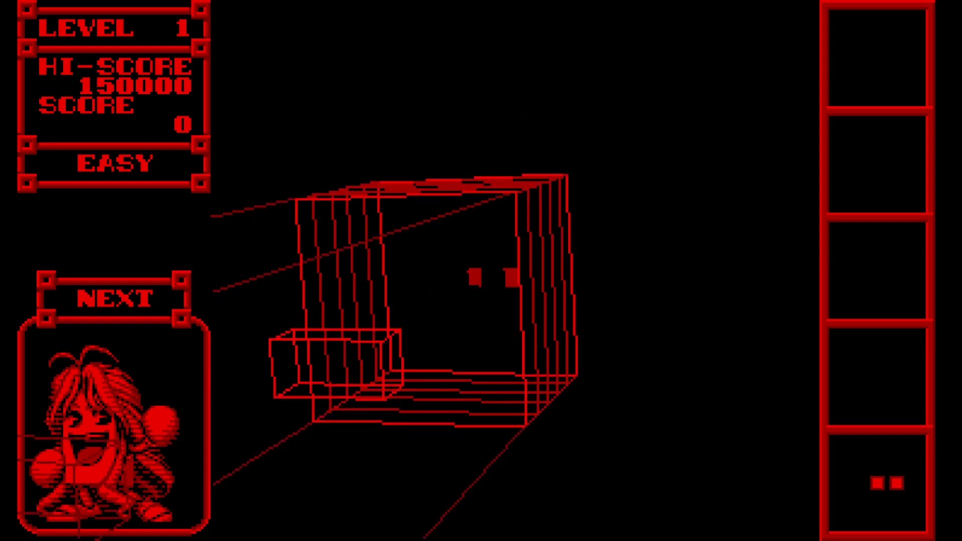
{"action": "key", "text": "Right"}
{"action": "key", "text": "Up"}
{"action": "key", "text": "Up"}
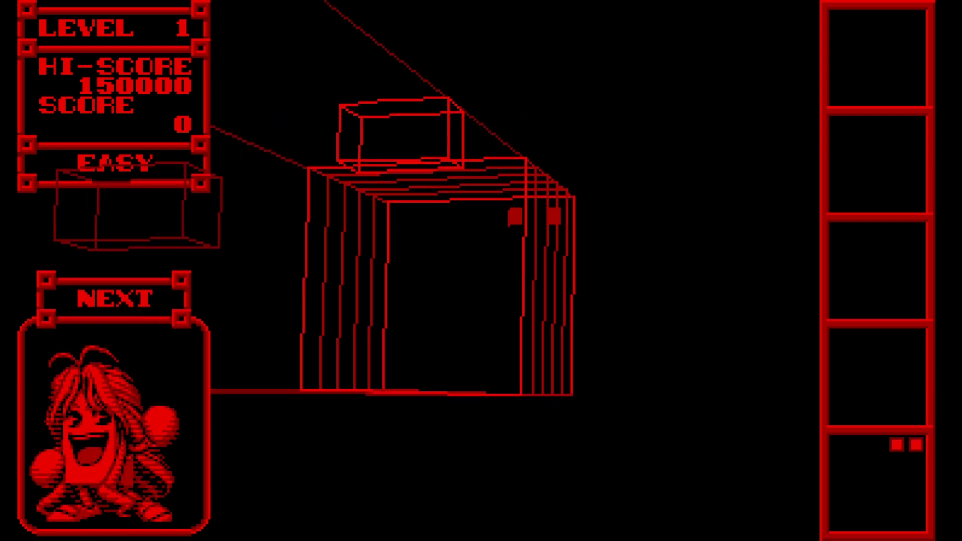
{"action": "key", "text": "Right"}
{"action": "key", "text": "Right"}
{"action": "key", "text": "space"}
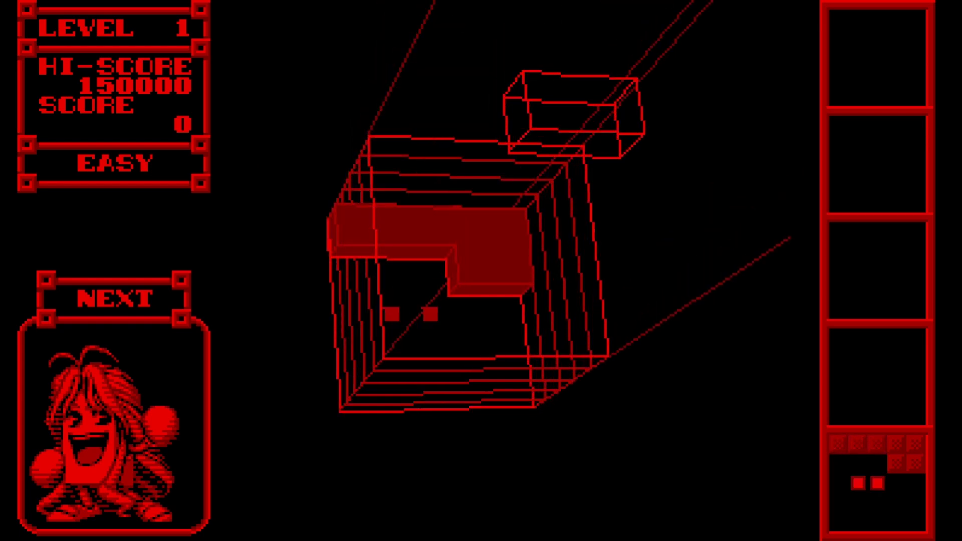
- Pause the game and go to the 3D mode setting in the Beetle VB core options
{"action": "key", "text": "F1"}
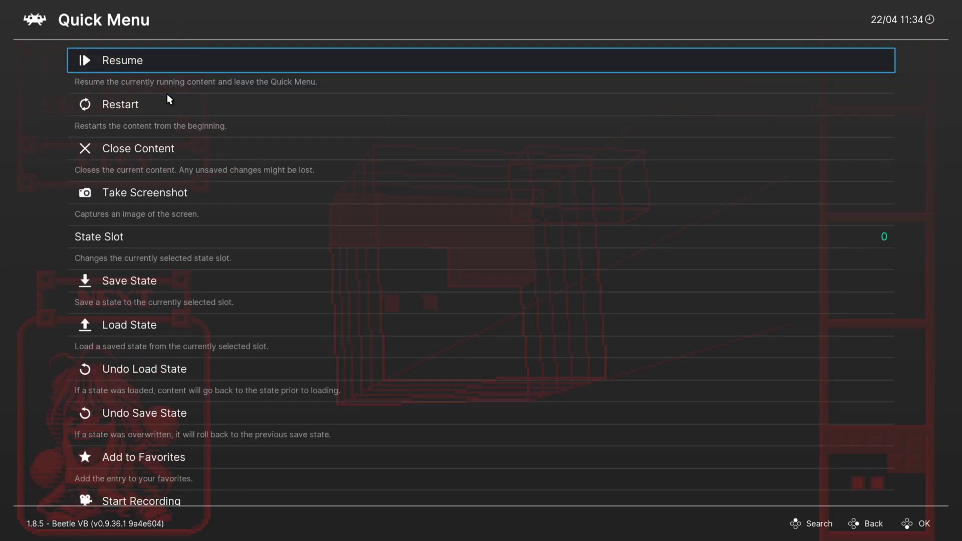
{"action": "key", "text": "Down"}
{"action": "key", "text": "Down"}
{"action": "key", "text": "Down"}
{"action": "key", "text": "Down"}
{"action": "key", "text": "Down"}
{"action": "key", "text": "Down"}
{"action": "key", "text": "Down"}
{"action": "key", "text": "Down"}
{"action": "key", "text": "Down"}
{"action": "key", "text": "Down"}
{"action": "key", "text": "Down"}
{"action": "key", "text": "Down"}
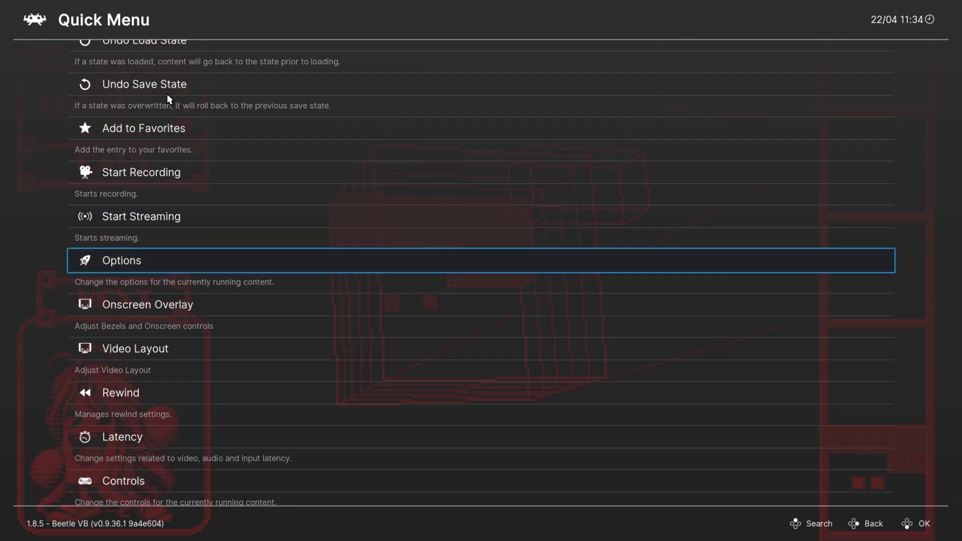
{"action": "key", "text": "Return"}
{"action": "key", "text": "Down"}
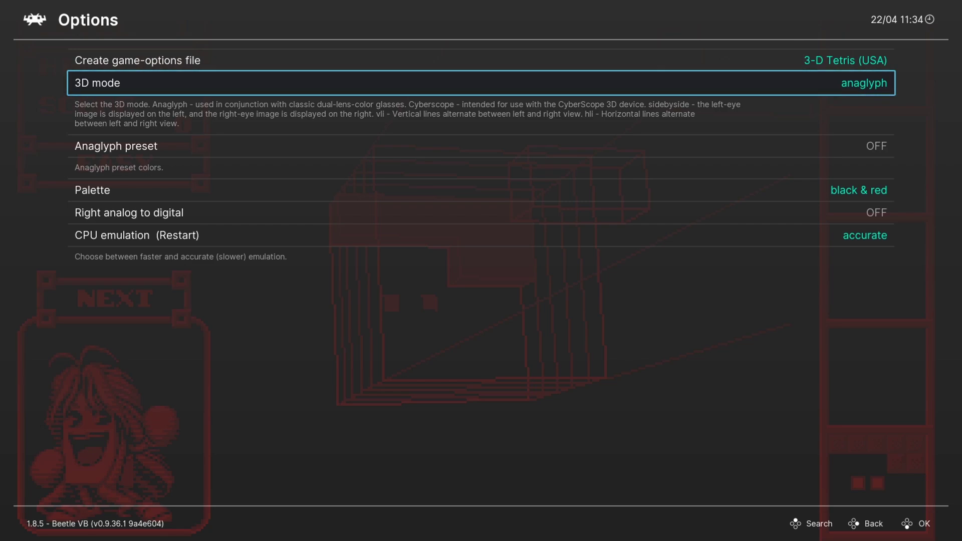
- Preview the game in an alternating-line 3D mode, then set 3D mode back to anaglyph
{"action": "key", "text": "F1"}
{"action": "key", "text": "F1"}
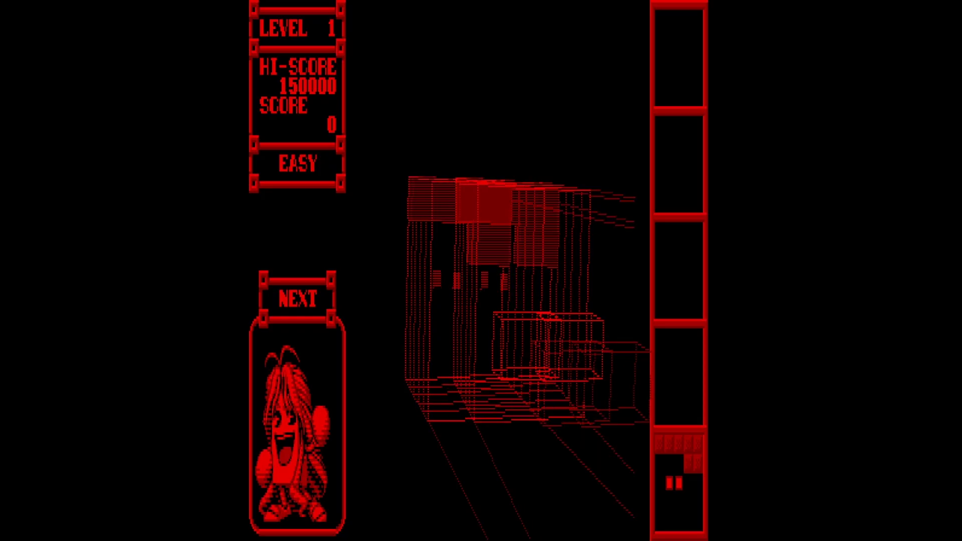
{"action": "key", "text": "F1"}
{"action": "key", "text": "Right"}
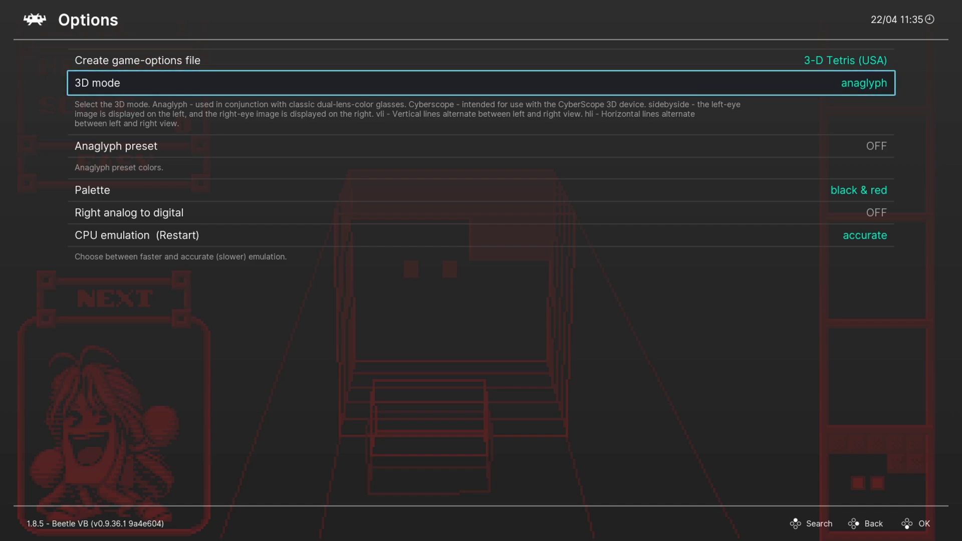
- Try the red & blue anaglyph preset in the running game, then set the preset back to OFF
{"action": "key", "text": "Down"}
{"action": "key", "text": "Right"}
{"action": "key", "text": "F1"}
{"action": "key", "text": "F1"}
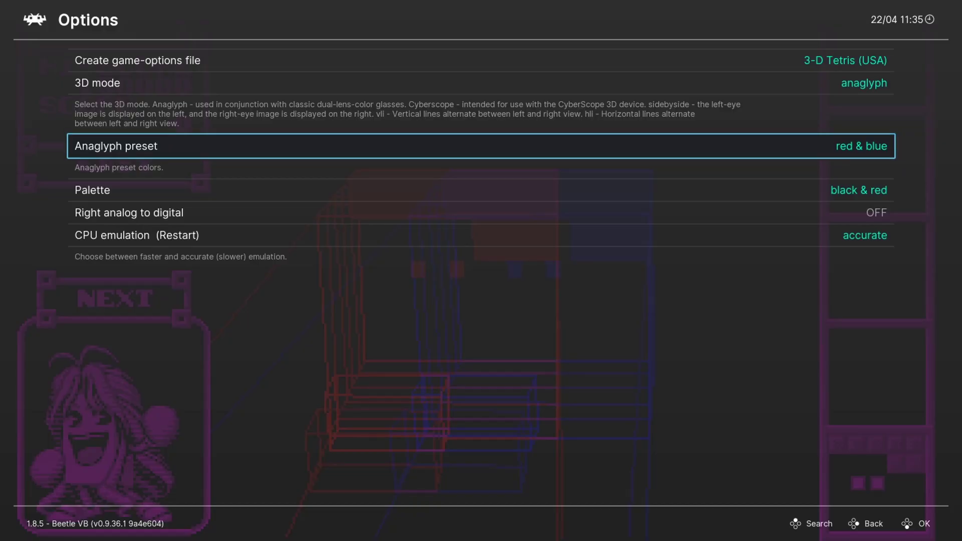
{"action": "key", "text": "F1"}
{"action": "key", "text": "F1"}
{"action": "key", "text": "Left"}
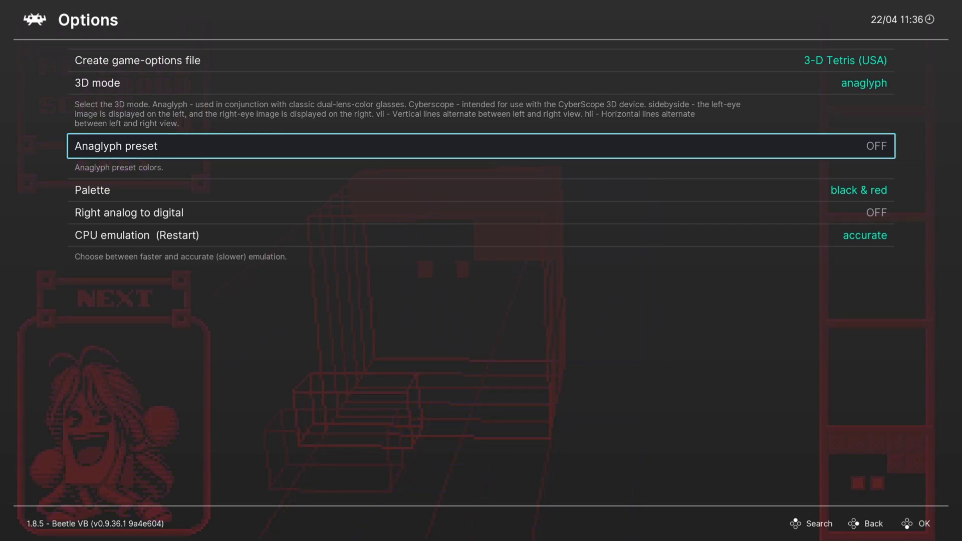
- Set the Virtual Boy palette to black & white and return to the game
{"action": "key", "text": "Down"}
{"action": "key", "text": "Right"}
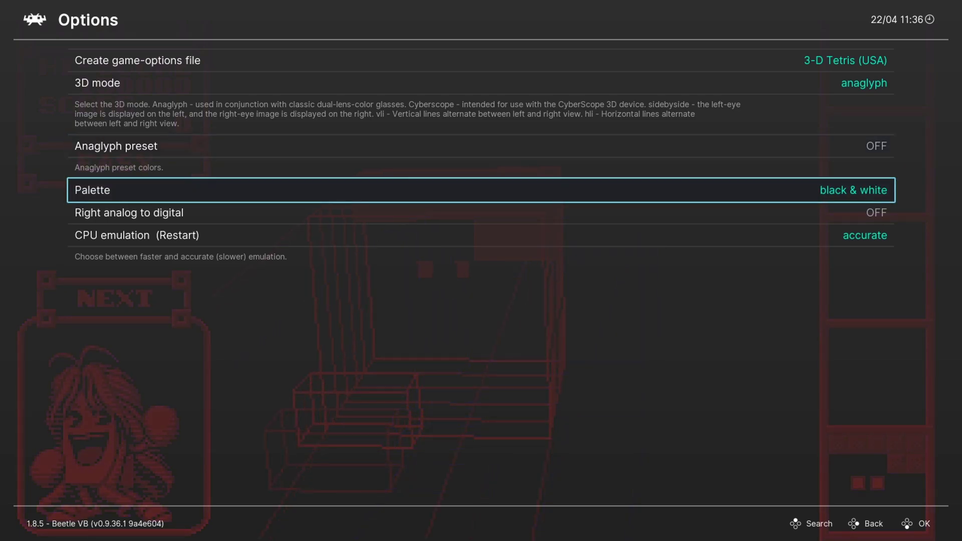
{"action": "key", "text": "F1"}
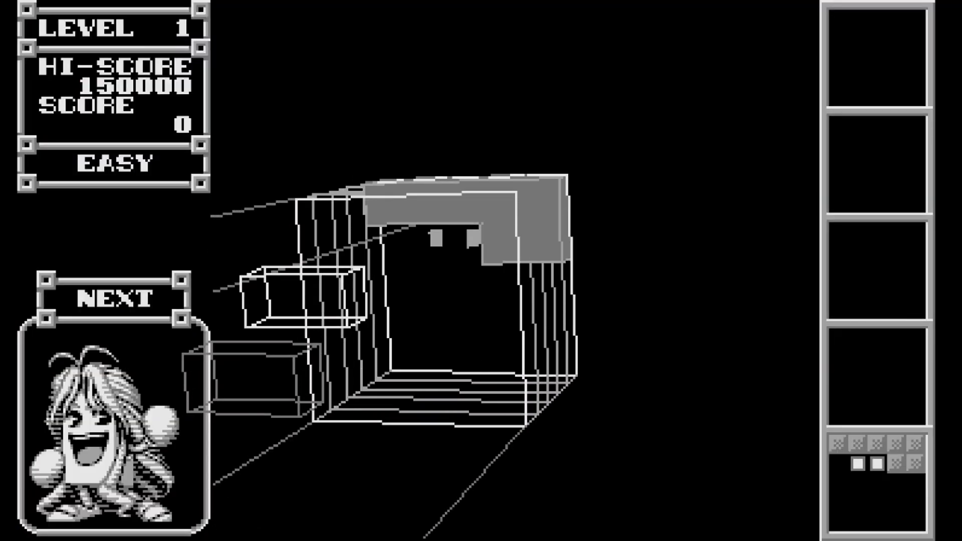
- Try the black & blue and black & cyan palettes in the running game
{"action": "key", "text": "x"}
{"action": "key", "text": "Up"}
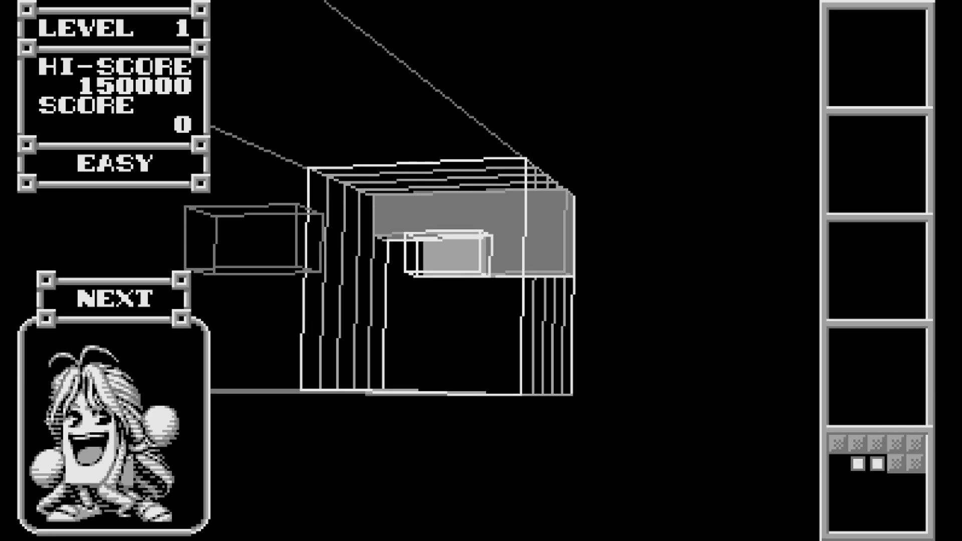
{"action": "key", "text": "F1"}
{"action": "key", "text": "Right"}
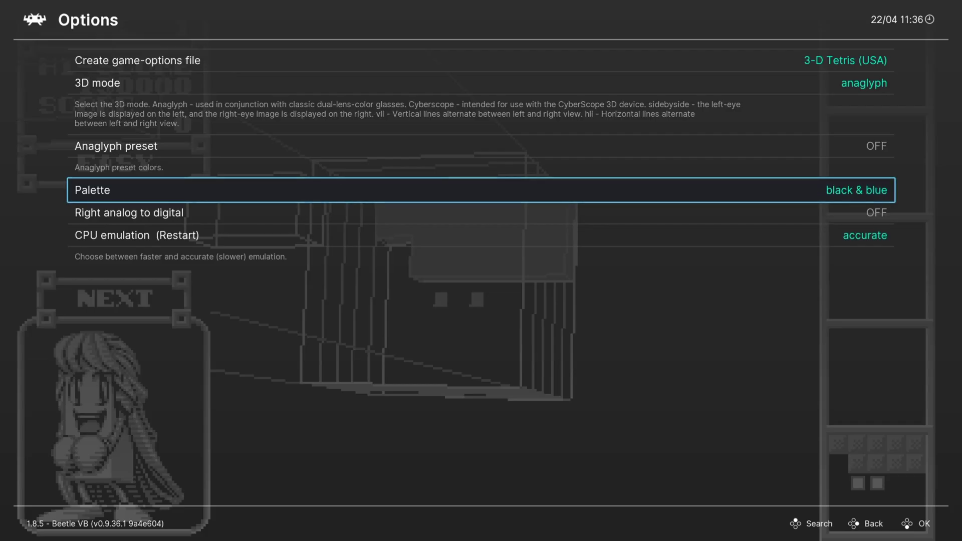
{"action": "key", "text": "F1"}
{"action": "key", "text": "F1"}
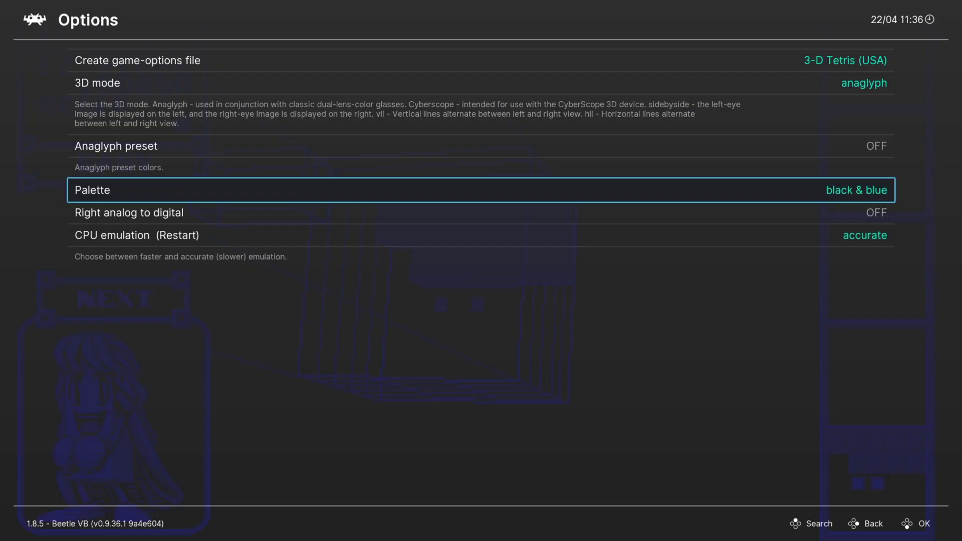
{"action": "key", "text": "Right"}
{"action": "key", "text": "F1"}
{"action": "key", "text": "F1"}
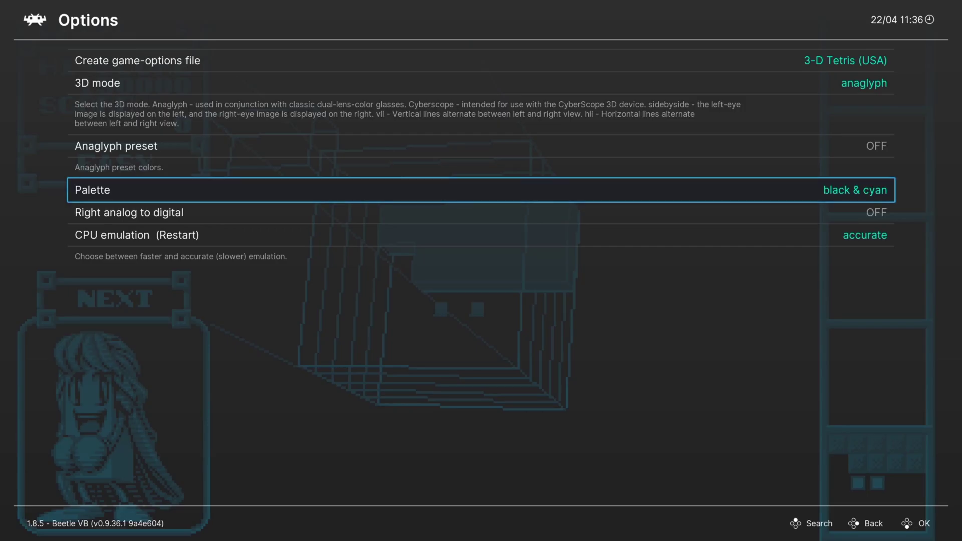
- Try the palette that follows black & cyan, and then black & green, in the running game
{"action": "key", "text": "Right"}
{"action": "key", "text": "F1"}
{"action": "key", "text": "F1"}
{"action": "key", "text": "Right"}
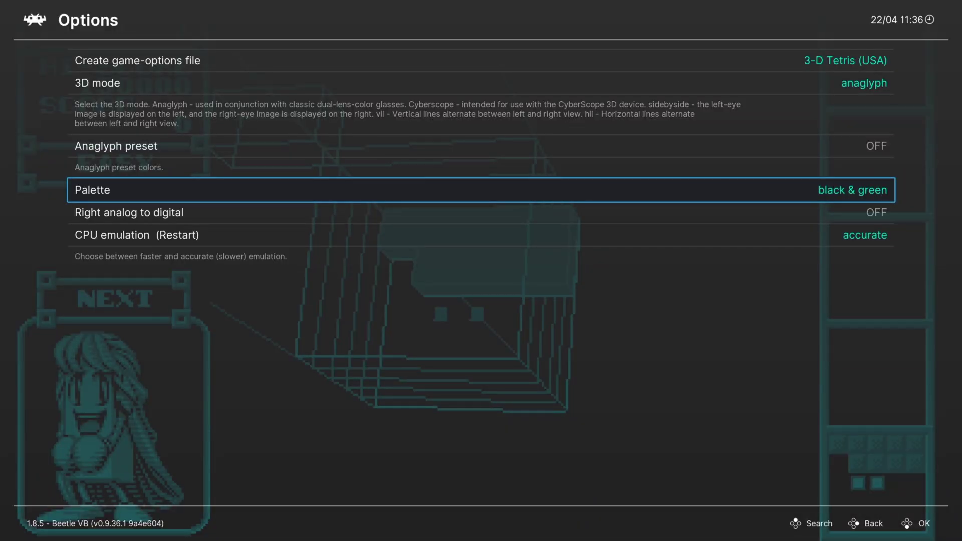
{"action": "key", "text": "F1"}
{"action": "key", "text": "F1"}
- Try the black & magenta palette and the yellow palette after it in the running game
{"action": "key", "text": "Right"}
{"action": "key", "text": "F1"}
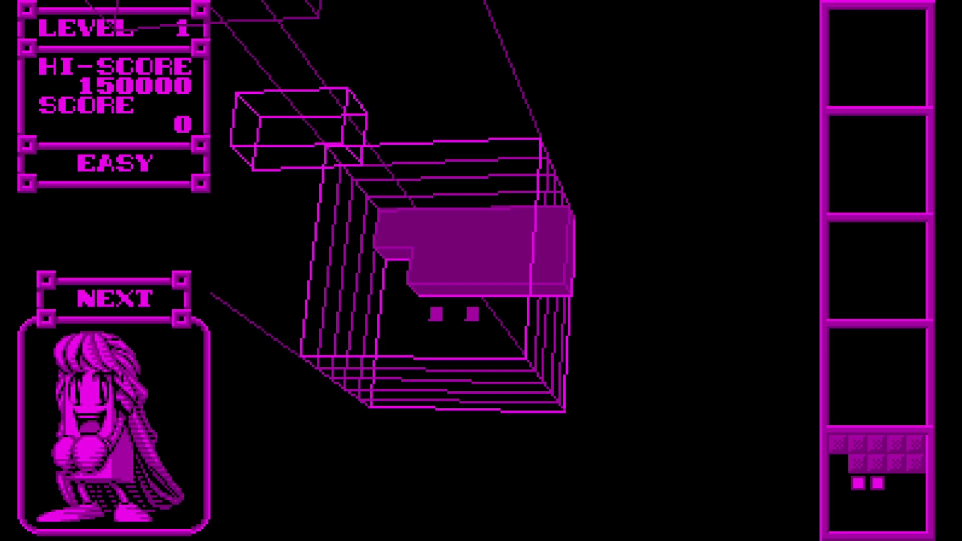
{"action": "key", "text": "F1"}
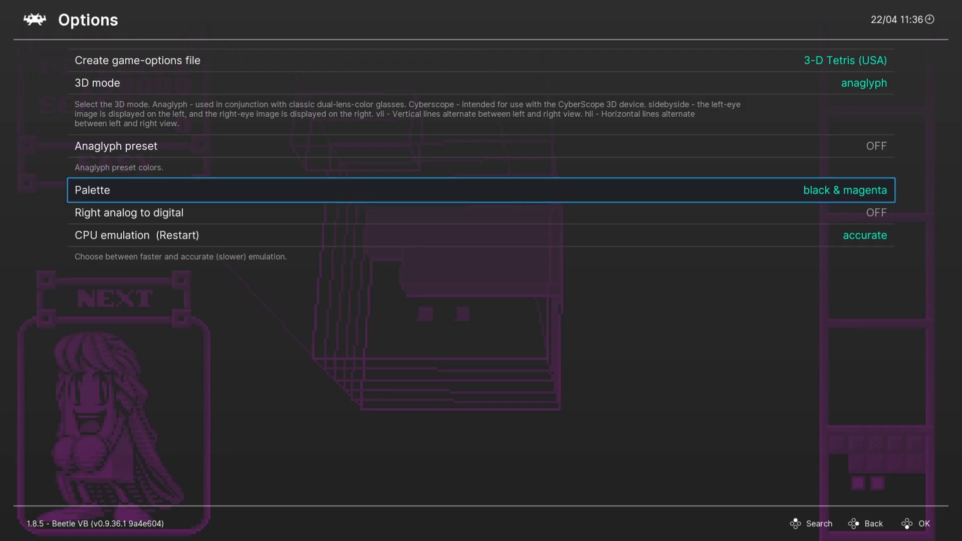
{"action": "key", "text": "Right"}
{"action": "key", "text": "F1"}
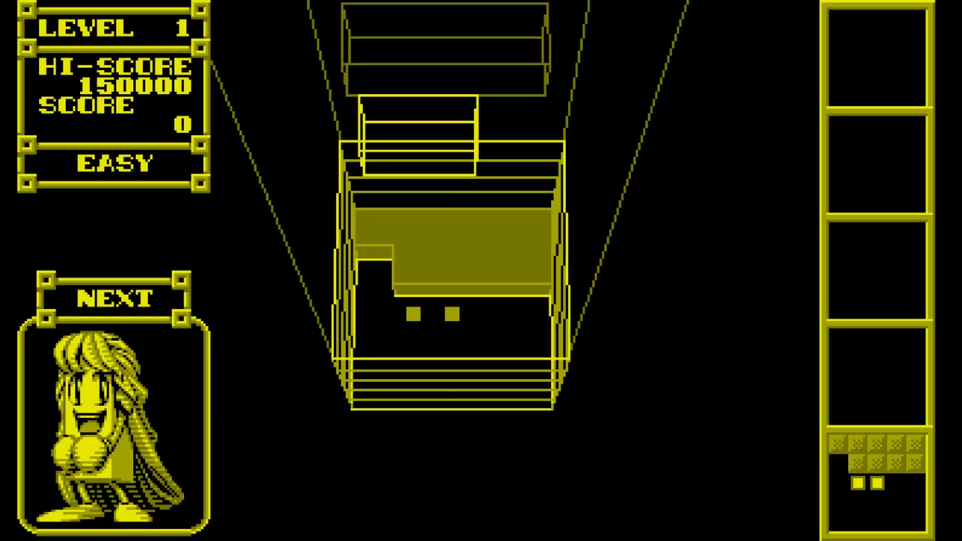
- Set the Virtual Boy palette to black & red and return to the game
{"action": "key", "text": "F1"}
{"action": "key", "text": "Right"}
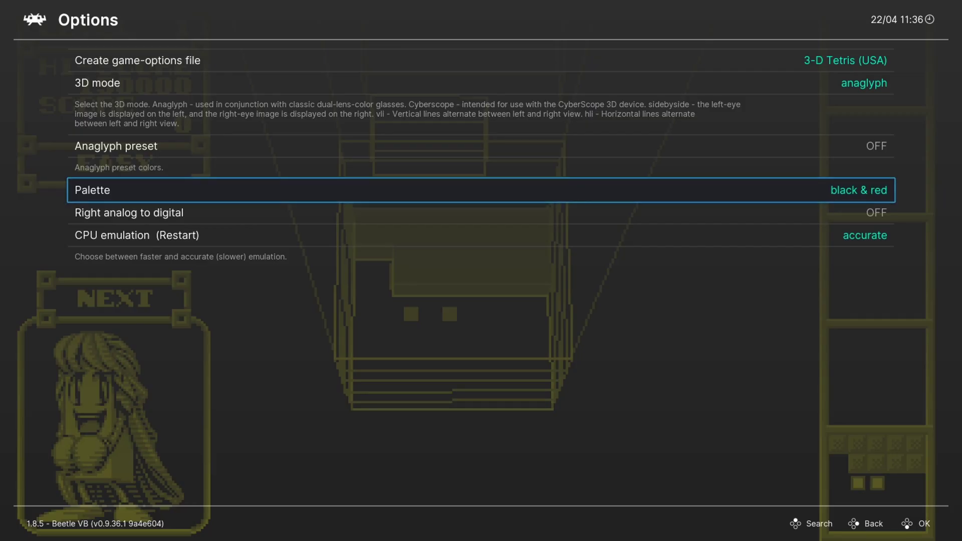
{"action": "key", "text": "F1"}
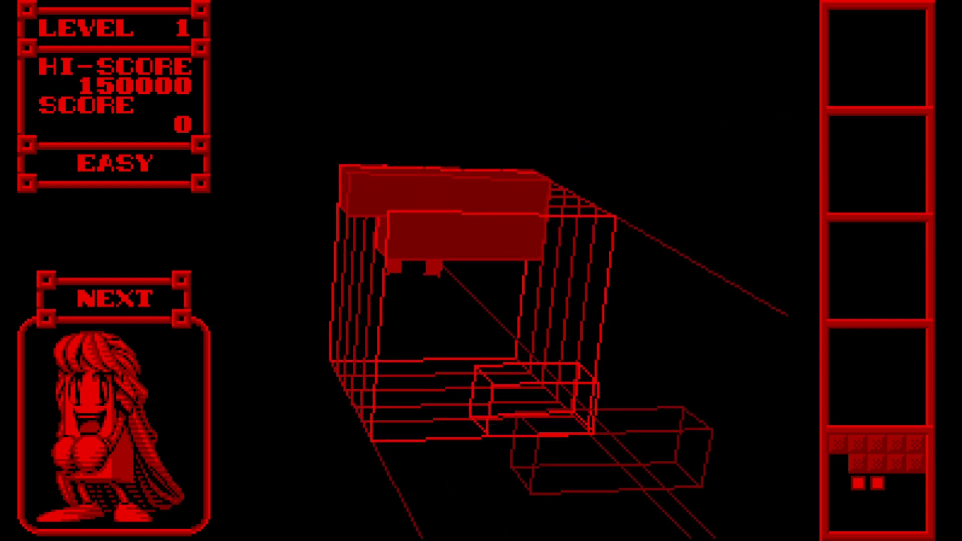
- Try Right analog to digital ON and fast CPU emulation, restore both settings, and leave the core options
{"action": "key", "text": "F1"}
{"action": "key", "text": "Down"}
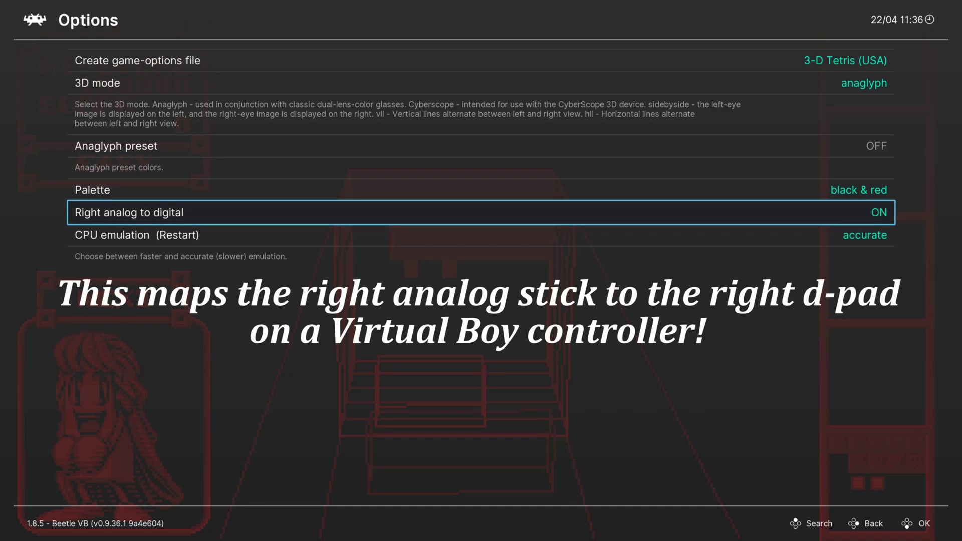
{"action": "key", "text": "Left"}
{"action": "key", "text": "Down"}
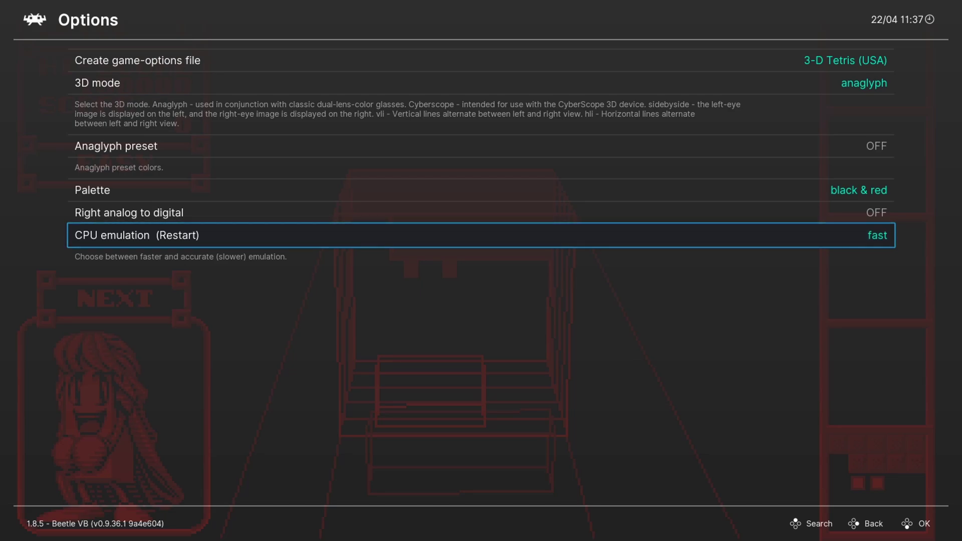
{"action": "key", "text": "Right"}
{"action": "key", "text": "BackSpace"}
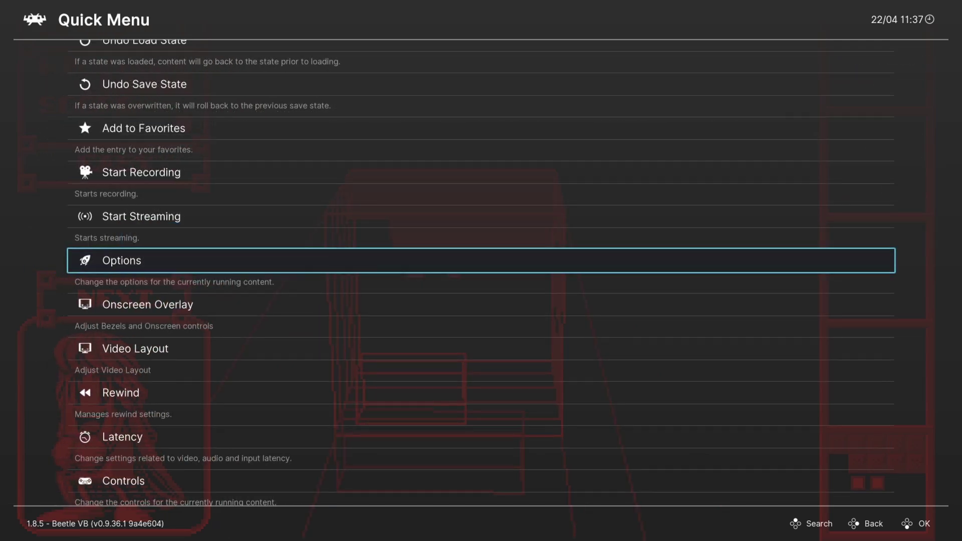
- Go to the Port 1 controls of the running game
{"action": "key", "text": "Down"}
{"action": "key", "text": "Down"}
{"action": "key", "text": "Down"}
{"action": "key", "text": "Down"}
{"action": "key", "text": "Down"}
{"action": "key", "text": "Return"}
{"action": "key", "text": "Down"}
{"action": "key", "text": "Down"}
{"action": "key", "text": "Down"}
{"action": "key", "text": "Down"}
{"action": "key", "text": "Down"}
{"action": "key", "text": "Return"}
- Cycle through the device types and analog to digital types for Port 1, ending on RetroPad and None, then go back
{"action": "key", "text": "Right"}
{"action": "key", "text": "Right"}
{"action": "key", "text": "Right"}
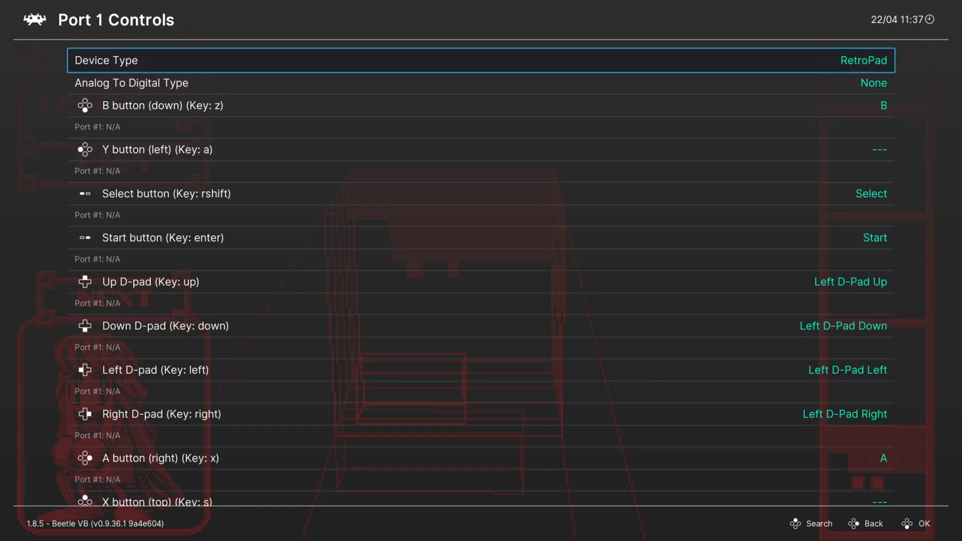
{"action": "key", "text": "Down"}
{"action": "key", "text": "Right"}
{"action": "key", "text": "Left"}
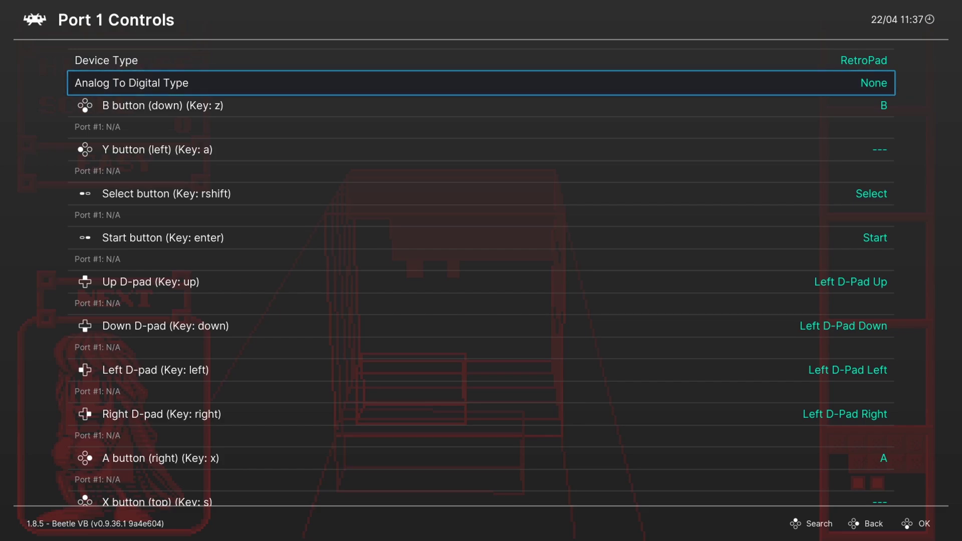
{"action": "key", "text": "Up"}
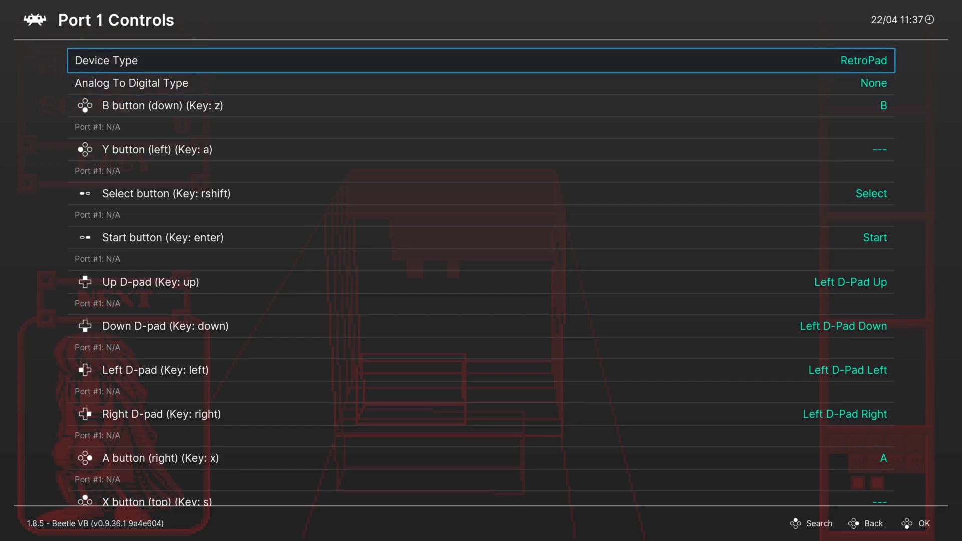
{"action": "key", "text": "BackSpace"}
{"action": "key", "text": "BackSpace"}
- Close the running game content and go to the desktop menu entry in the main menu
{"action": "key", "text": "Up"}
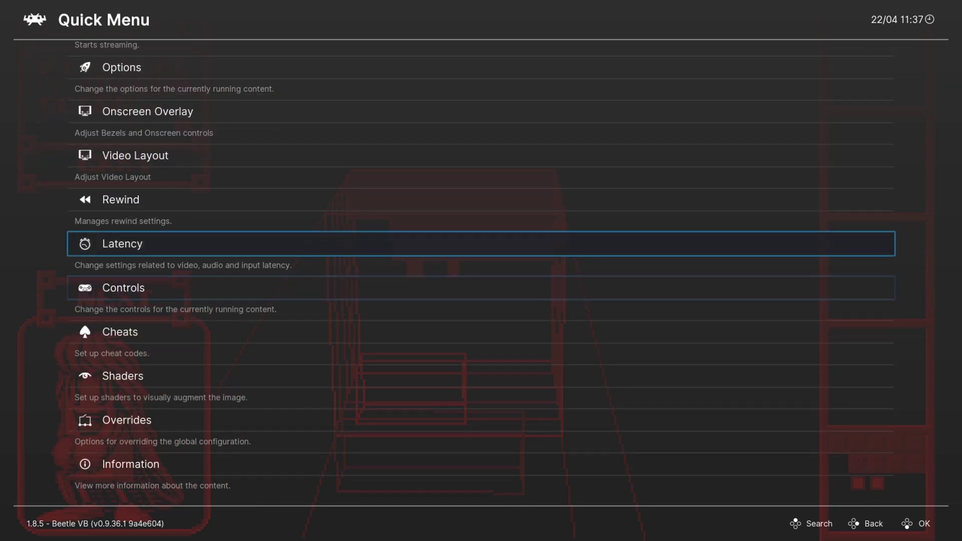
{"action": "key", "text": "Up"}
{"action": "key", "text": "Up"}
{"action": "key", "text": "Up"}
{"action": "key", "text": "Up"}
{"action": "key", "text": "Up"}
{"action": "key", "text": "Up"}
{"action": "key", "text": "Up"}
{"action": "key", "text": "Up"}
{"action": "key", "text": "Up"}
{"action": "key", "text": "Up"}
{"action": "key", "text": "Up"}
{"action": "key", "text": "Up"}
{"action": "key", "text": "Up"}
{"action": "key", "text": "Up"}
{"action": "key", "text": "Up"}
{"action": "key", "text": "Up"}
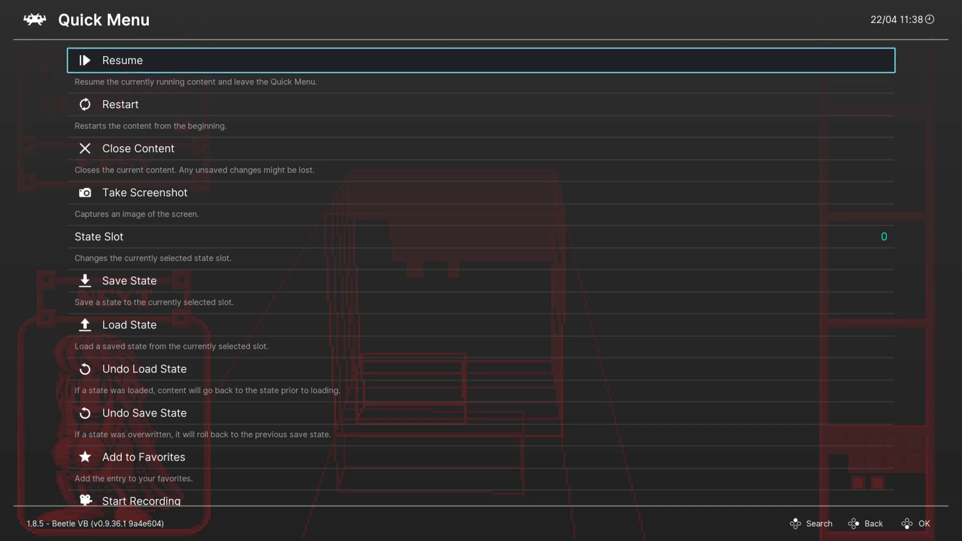
{"action": "key", "text": "Down"}
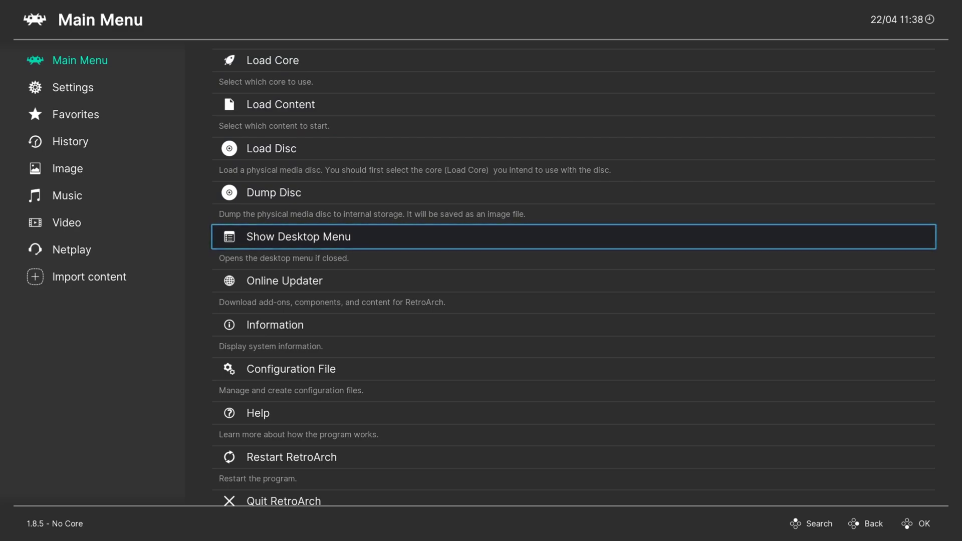
- Open the desktop menu and create a new playlist named Nintendo - Virtual Boy
{"action": "key", "text": "Return"}
{"action": "left_click", "coordinate": [534, 332]}
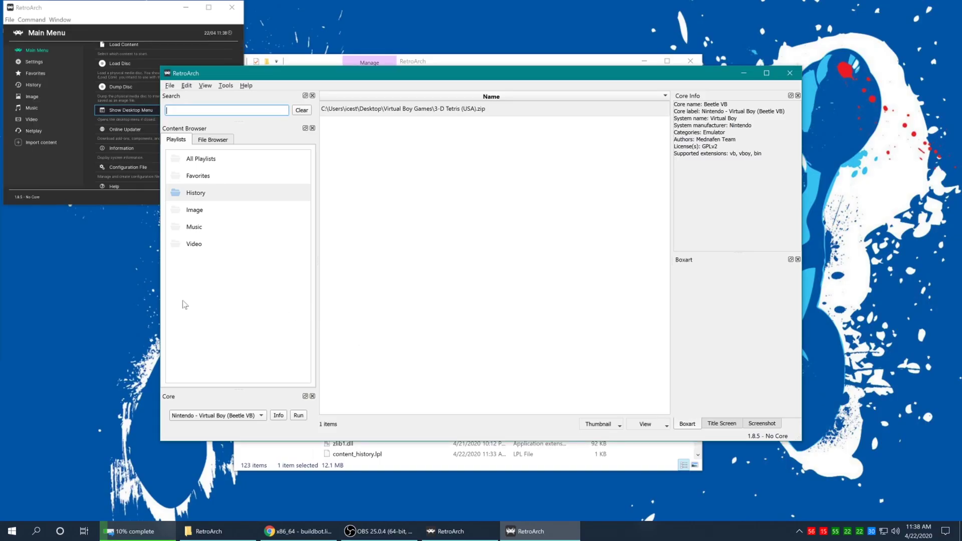
{"action": "right_click", "coordinate": [205, 274]}
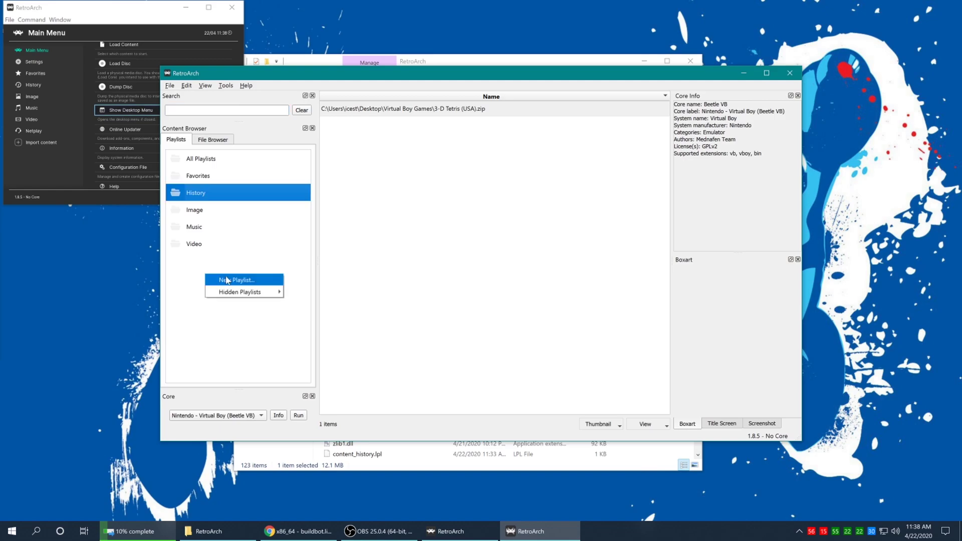
{"action": "left_click", "coordinate": [227, 280]}
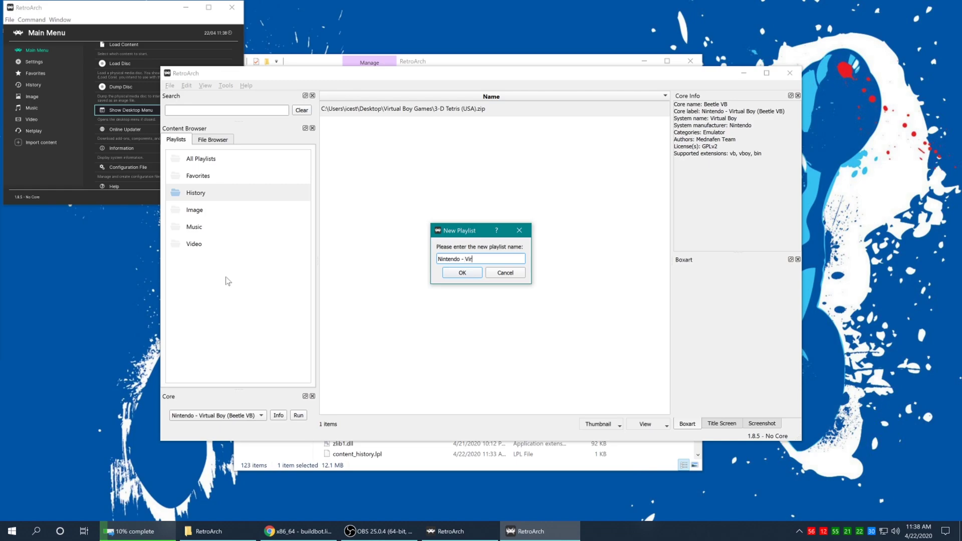
{"action": "type", "text": "y"}
{"action": "key", "text": "Return"}
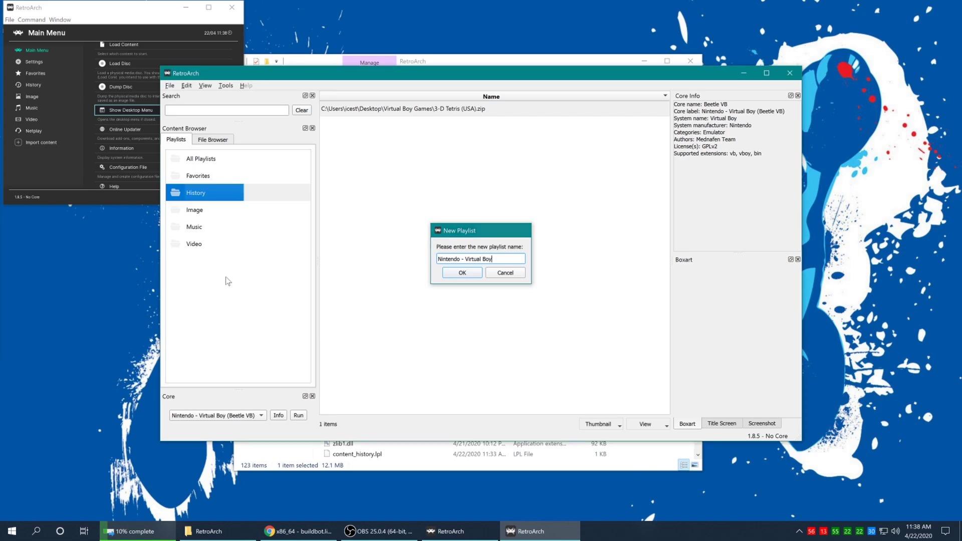
- Choose the Virtual Boy Games folder on the Desktop as the folder to add to the Nintendo - Virtual Boy playlist
{"action": "left_click", "coordinate": [199, 268]}
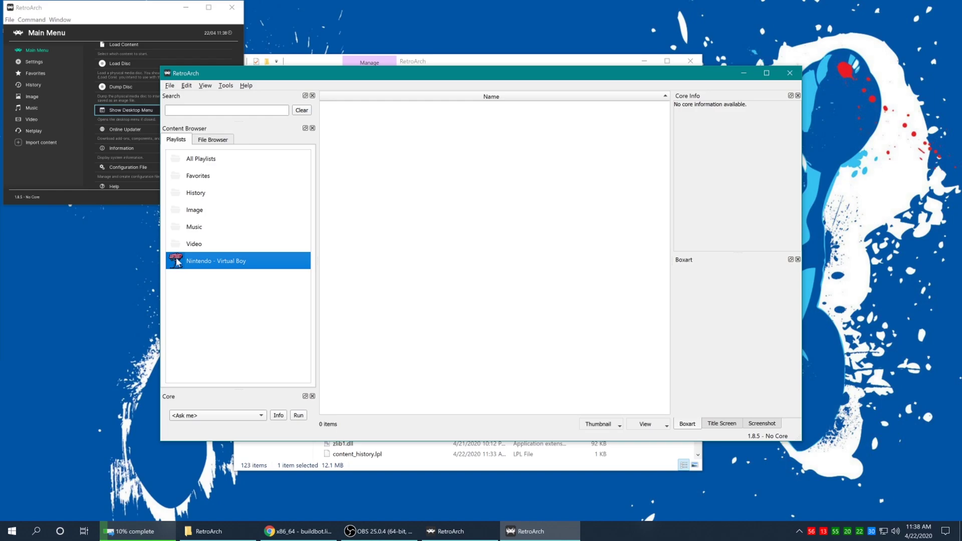
{"action": "right_click", "coordinate": [439, 164]}
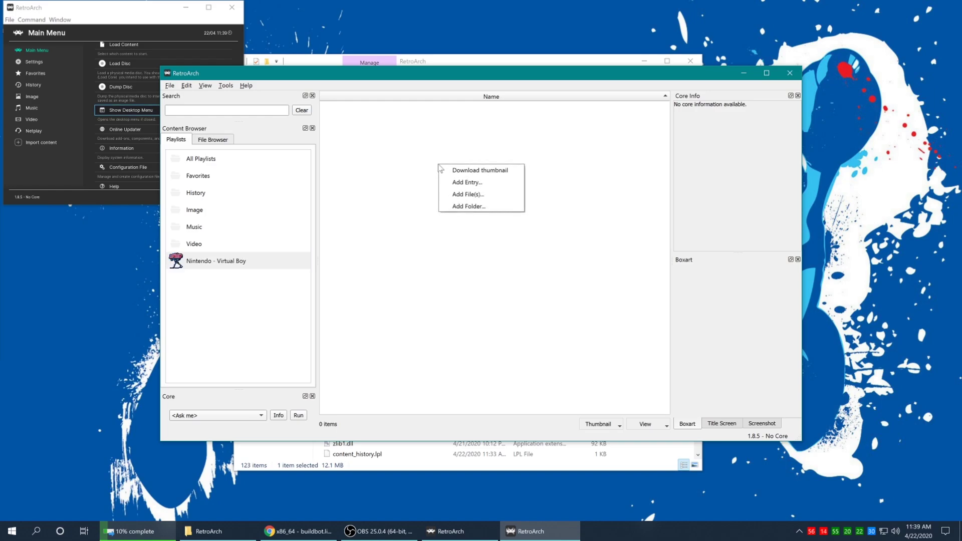
{"action": "left_click", "coordinate": [492, 206]}
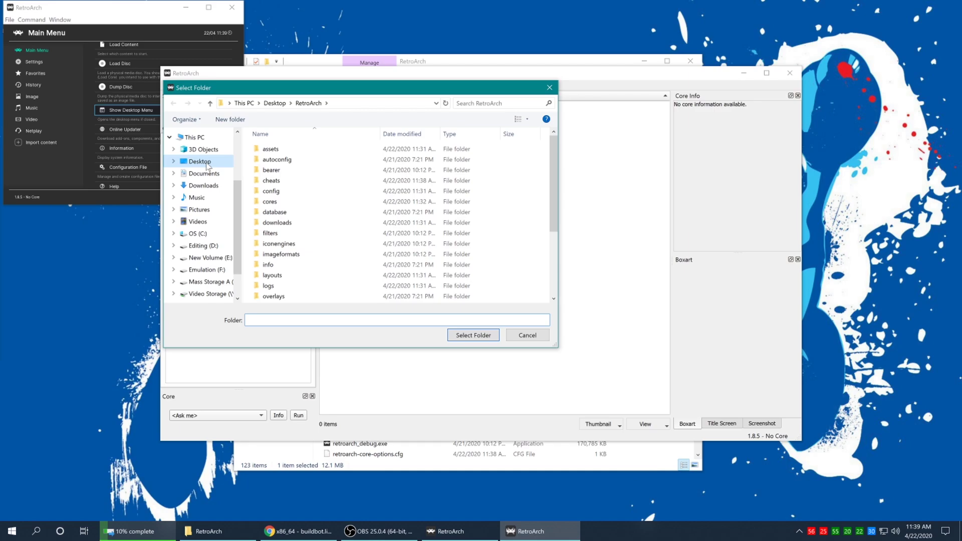
{"action": "left_click", "coordinate": [207, 167]}
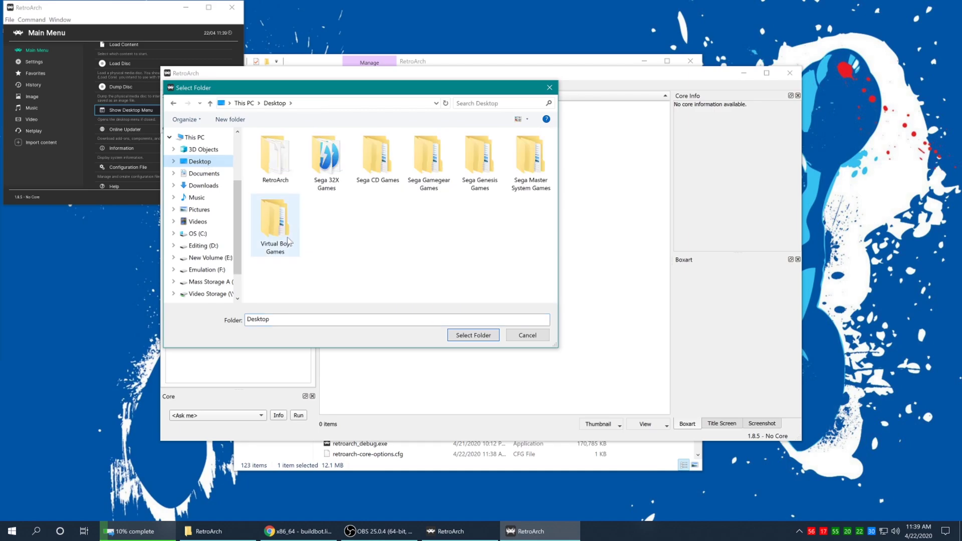
{"action": "left_click", "coordinate": [275, 223]}
{"action": "left_click", "coordinate": [474, 336]}
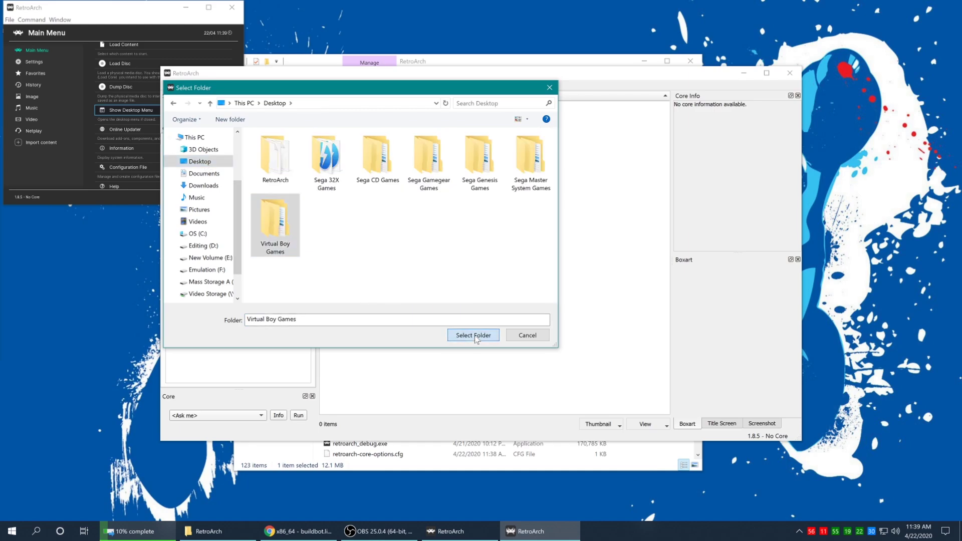
- Assign the Beetle VB core and the Nintendo - Virtual Boy database to the playlist entries and confirm
{"action": "left_click", "coordinate": [424, 245]}
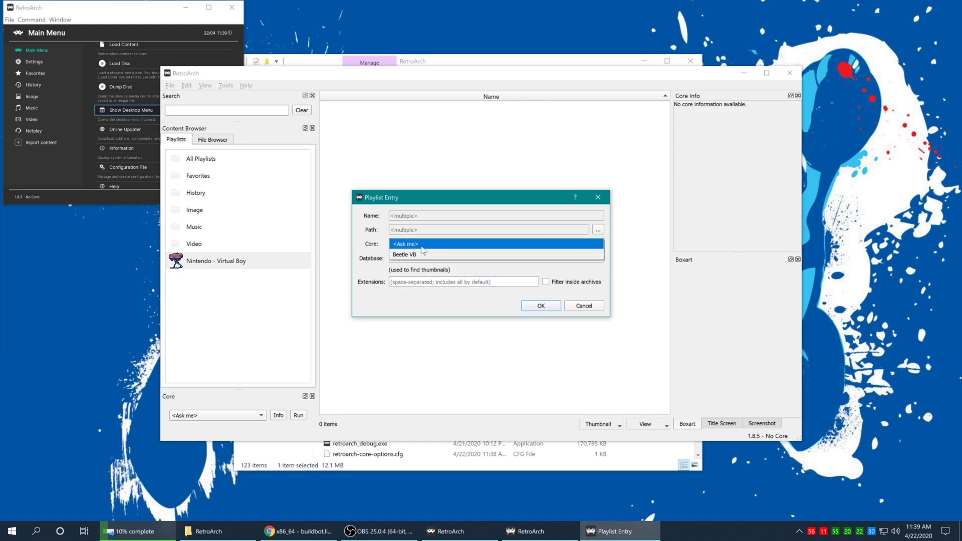
{"action": "left_click", "coordinate": [423, 257]}
{"action": "left_click", "coordinate": [422, 258]}
{"action": "left_click", "coordinate": [425, 270]}
{"action": "left_click", "coordinate": [531, 307]}
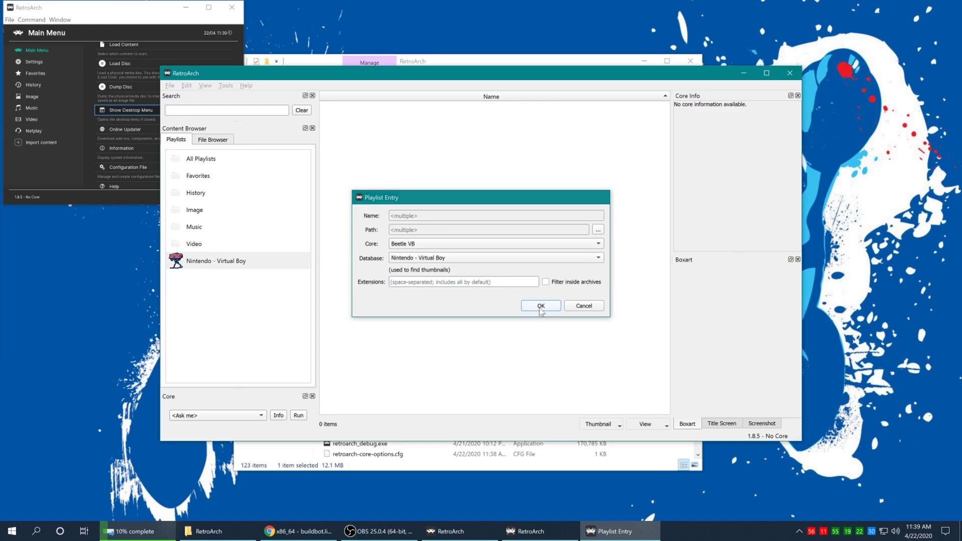
- Look through the games in the Nintendo - Virtual Boy playlist, ending on Virtual Boy Wario Land
{"action": "left_click", "coordinate": [360, 141]}
{"action": "key", "text": "Up"}
{"action": "key", "text": "Up"}
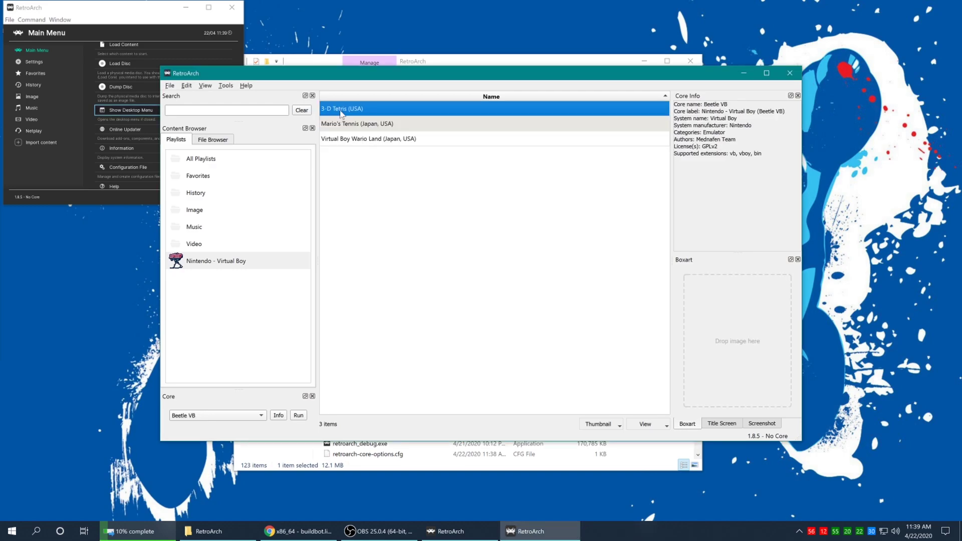
{"action": "key", "text": "Down"}
{"action": "key", "text": "Down"}
{"action": "key", "text": "Up"}
{"action": "key", "text": "Up"}
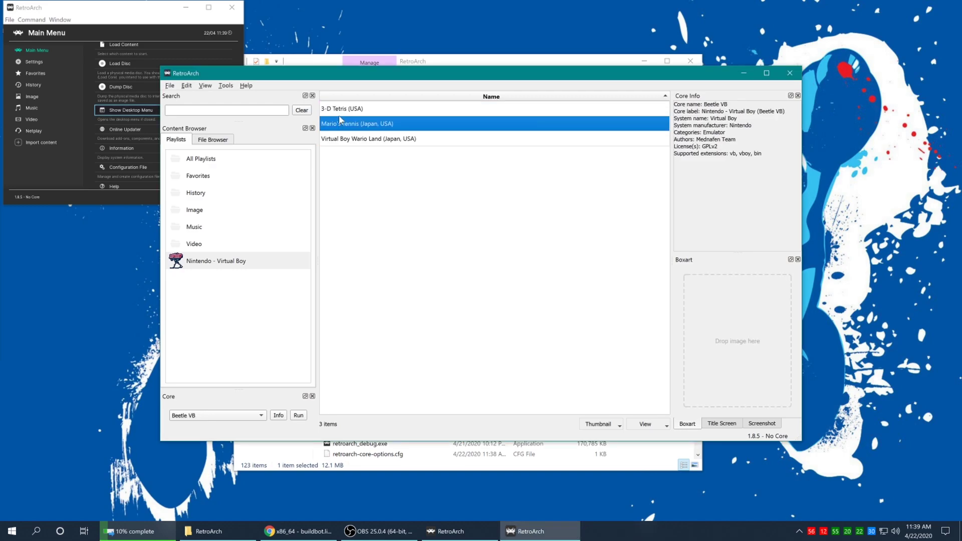
{"action": "key", "text": "Down"}
{"action": "left_click", "coordinate": [344, 140]}
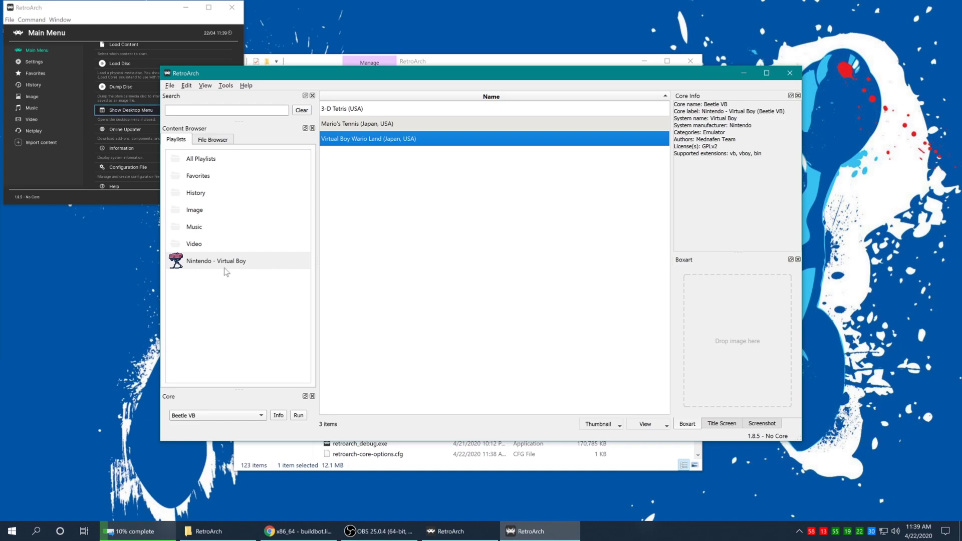
- Download all thumbnails for the Nintendo - Virtual Boy playlist
{"action": "right_click", "coordinate": [254, 260]}
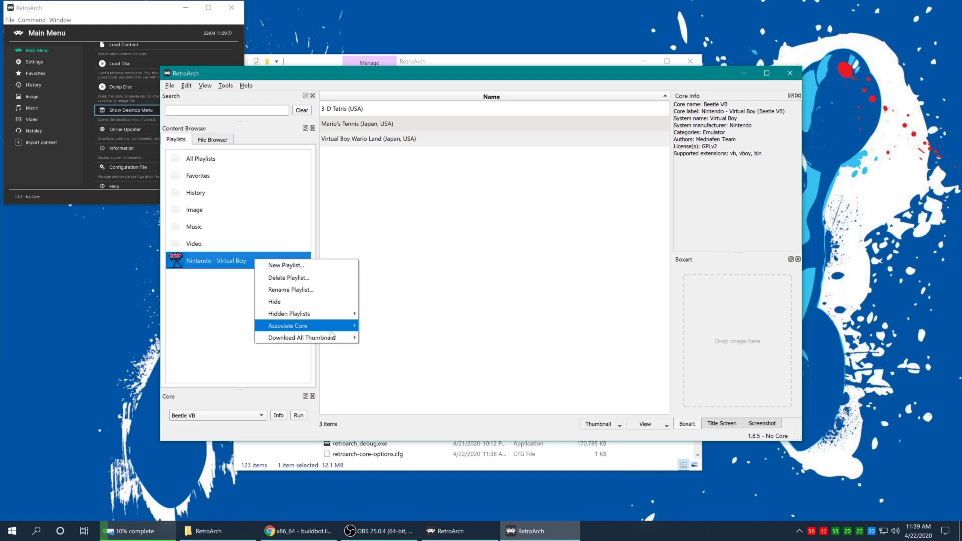
{"action": "mouse_move", "coordinate": [331, 341]}
{"action": "left_click", "coordinate": [388, 339]}
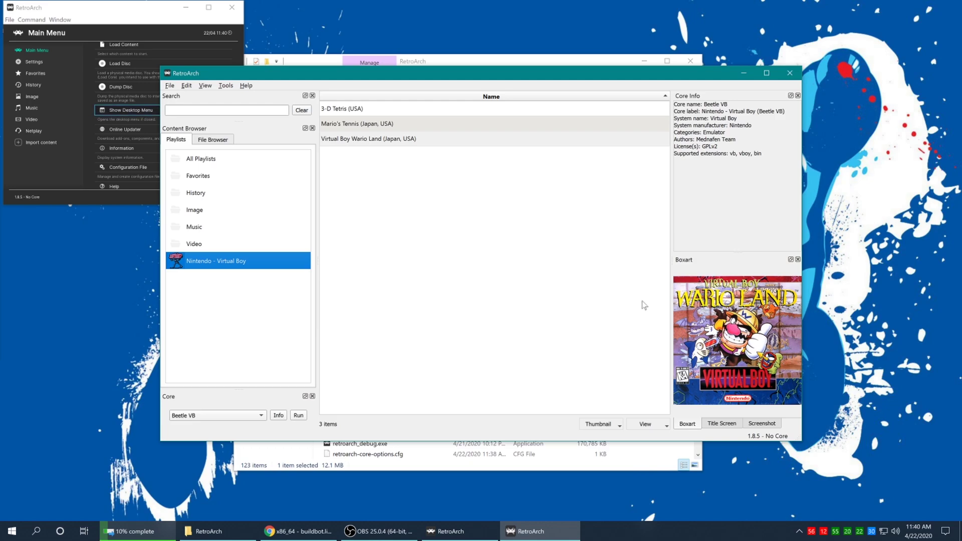
- Look through the box art of the three Virtual Boy playlist games, ending on Mario's Tennis
{"action": "left_click", "coordinate": [353, 124]}
{"action": "left_click", "coordinate": [348, 109]}
{"action": "left_click", "coordinate": [353, 124]}
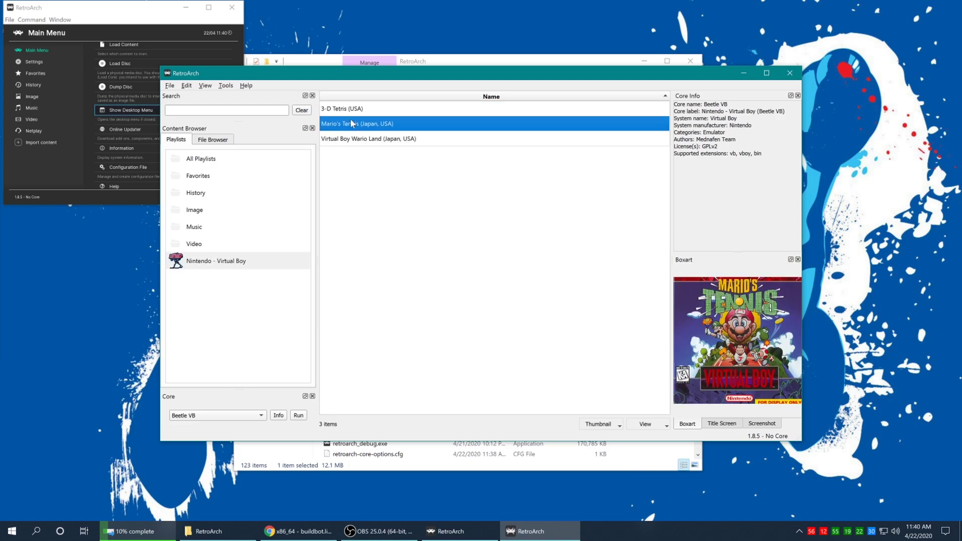
{"action": "left_click", "coordinate": [356, 139]}
{"action": "left_click", "coordinate": [359, 126]}
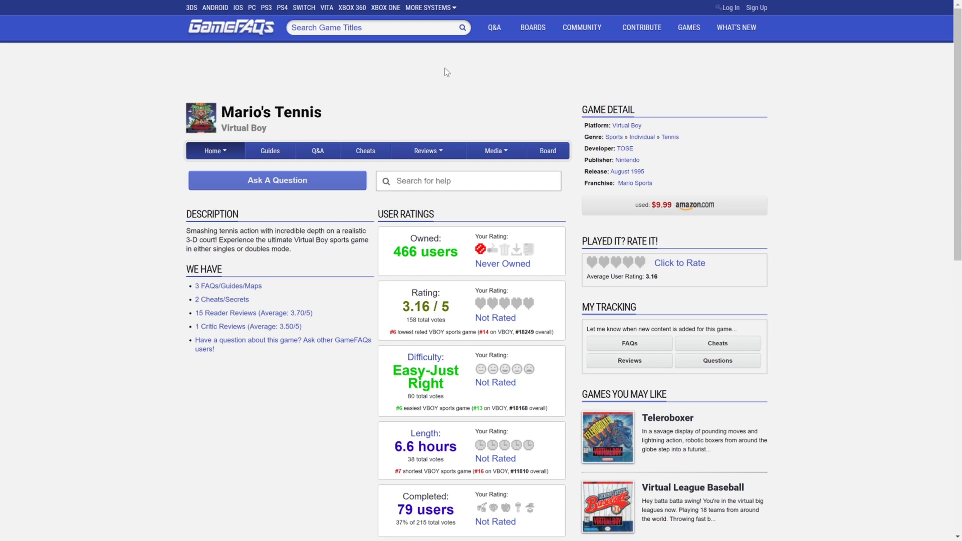
- Open the US August 1995 box scan from the images of Mario's Tennis on GameFAQs
{"action": "mouse_move", "coordinate": [507, 153]}
{"action": "left_click", "coordinate": [500, 169]}
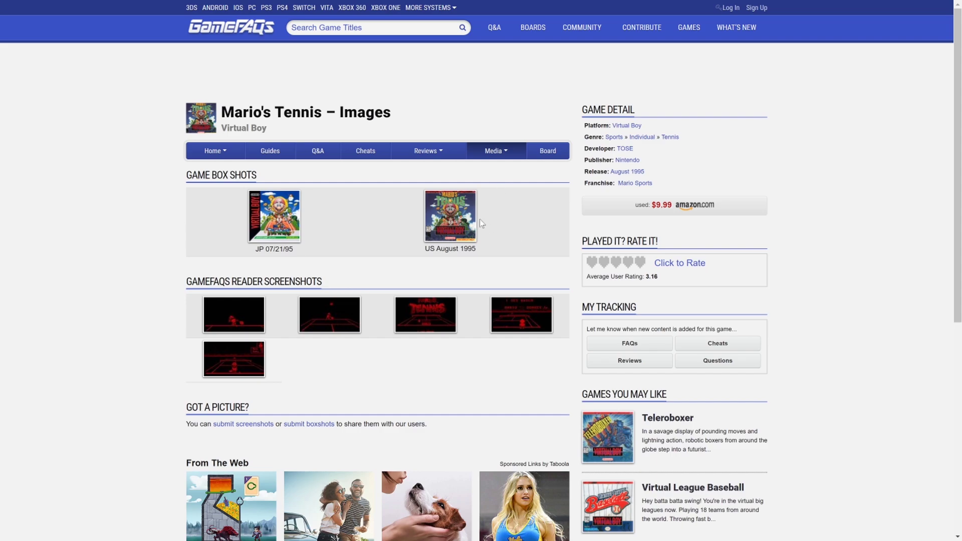
{"action": "left_click", "coordinate": [462, 217]}
{"action": "scroll", "coordinate": [462, 287], "scroll_direction": "down", "scroll_amount": 2}
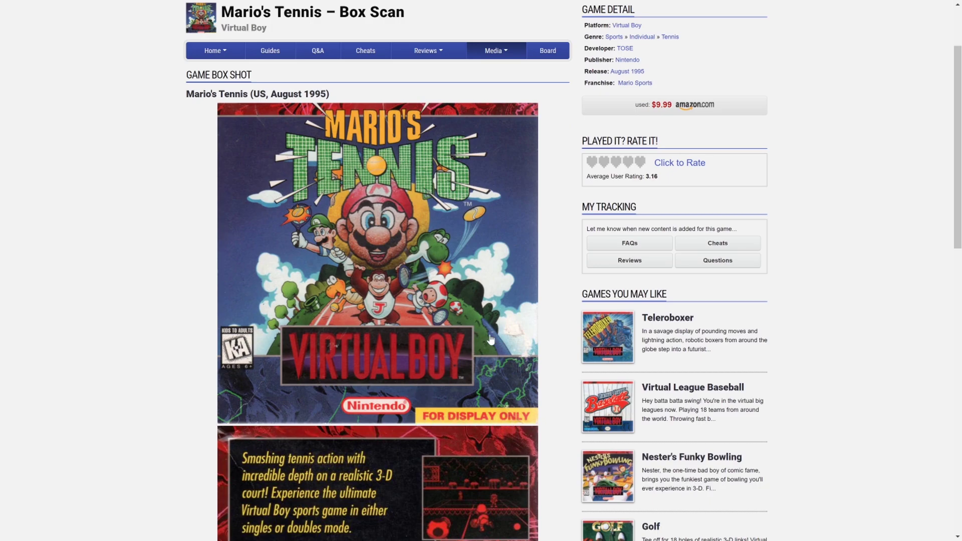
{"action": "scroll", "coordinate": [491, 340], "scroll_direction": "down", "scroll_amount": 4}
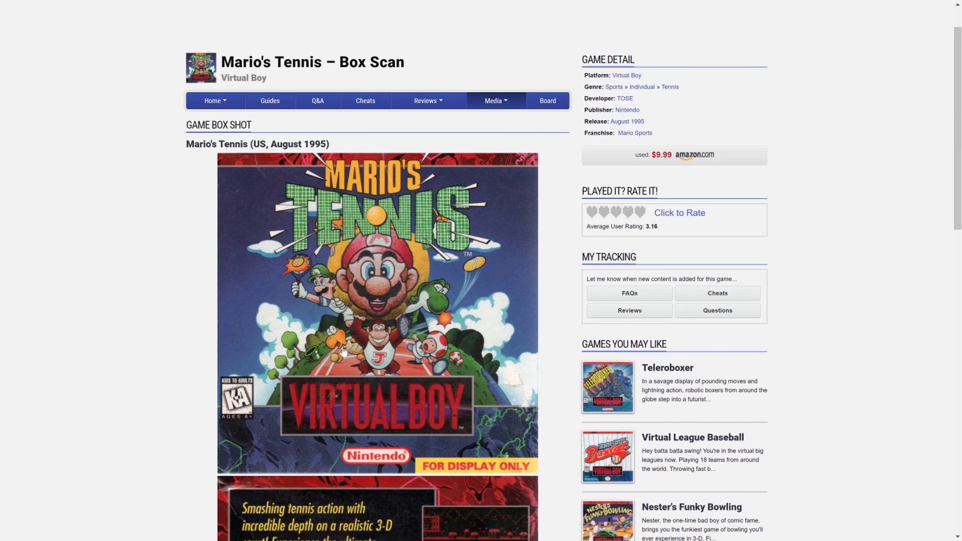
- Save the front cover image of Mario's Tennis to the Desktop as 22973_front.jpg and return to RetroArch's desktop menu
{"action": "right_click", "coordinate": [468, 279]}
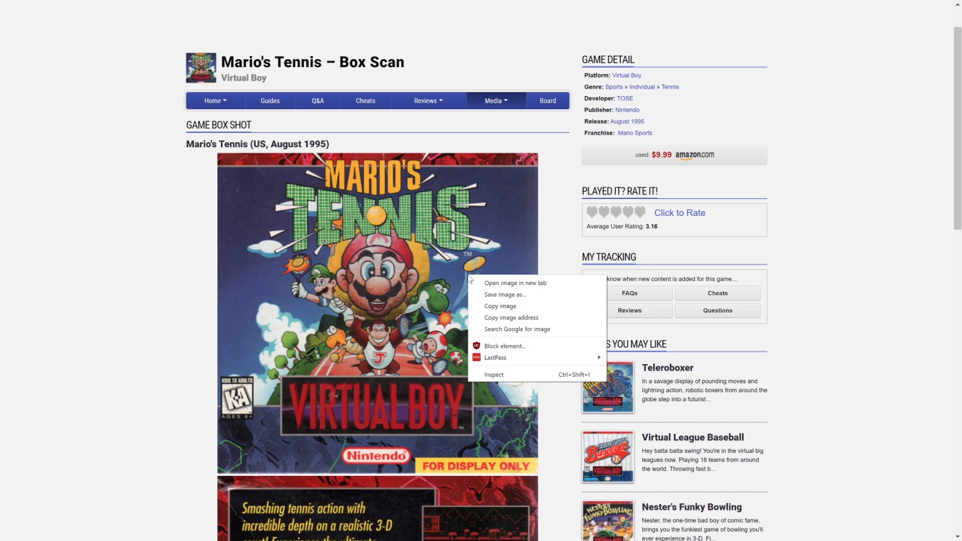
{"action": "left_click", "coordinate": [522, 298]}
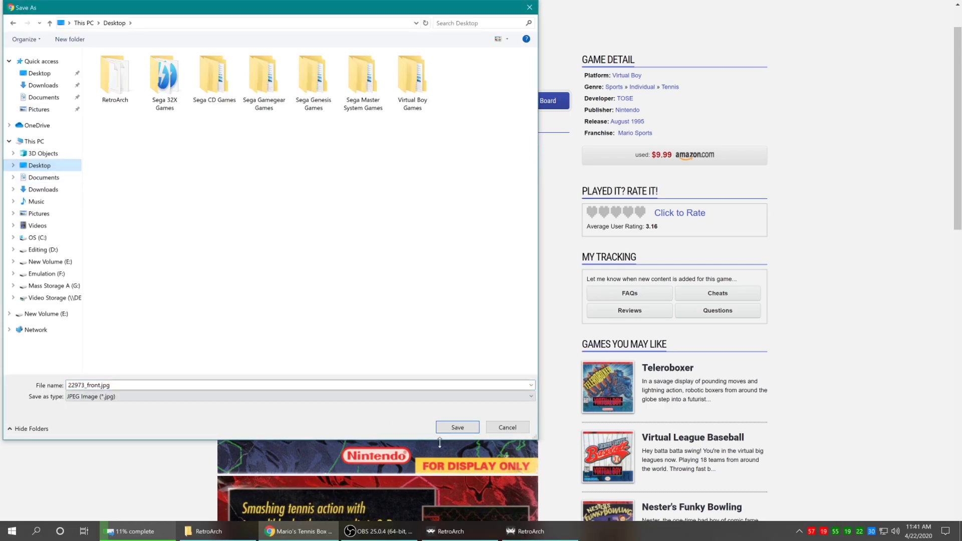
{"action": "left_click", "coordinate": [474, 428]}
{"action": "left_click", "coordinate": [299, 531]}
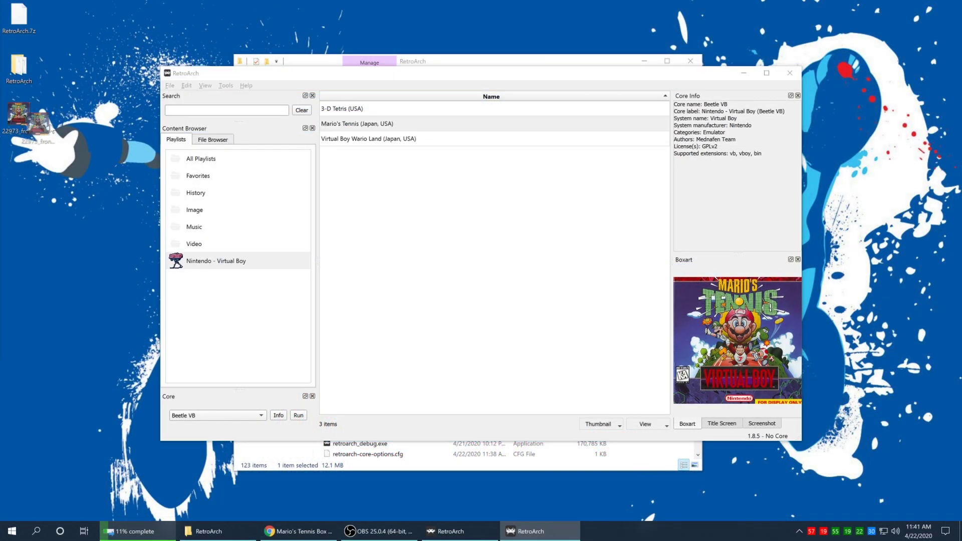
- Assign the 22973_front.jpg image from the Desktop as the boxart of Mario's Tennis
{"action": "left_click_drag", "start_coordinate": [18, 115], "coordinate": [777, 354]}
{"action": "left_click_drag", "start_coordinate": [719, 357], "coordinate": [735, 331]}
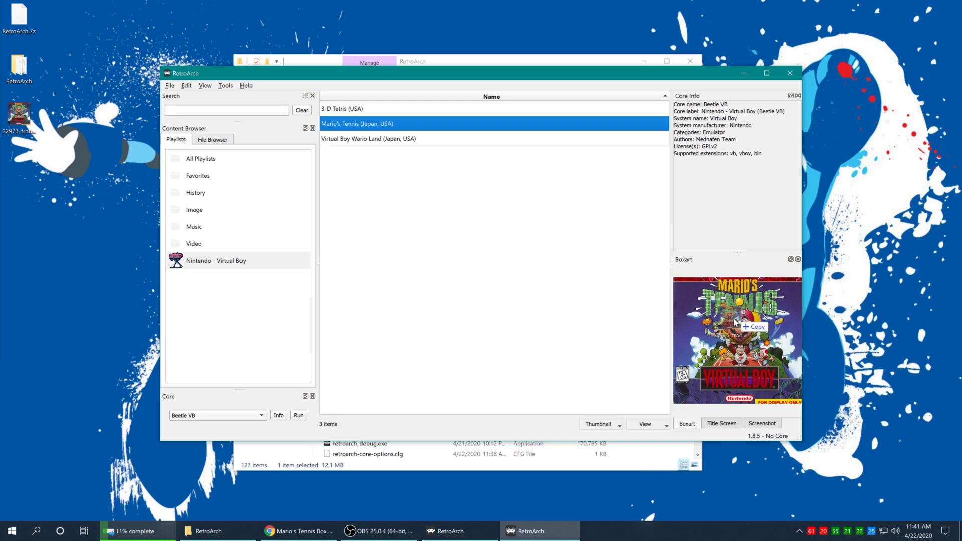
{"action": "mouse_move", "coordinate": [752, 347]}
{"action": "left_mouse_down"}
{"action": "mouse_move", "coordinate": [740, 343]}
{"action": "mouse_move", "coordinate": [748, 332]}
{"action": "left_mouse_up"}
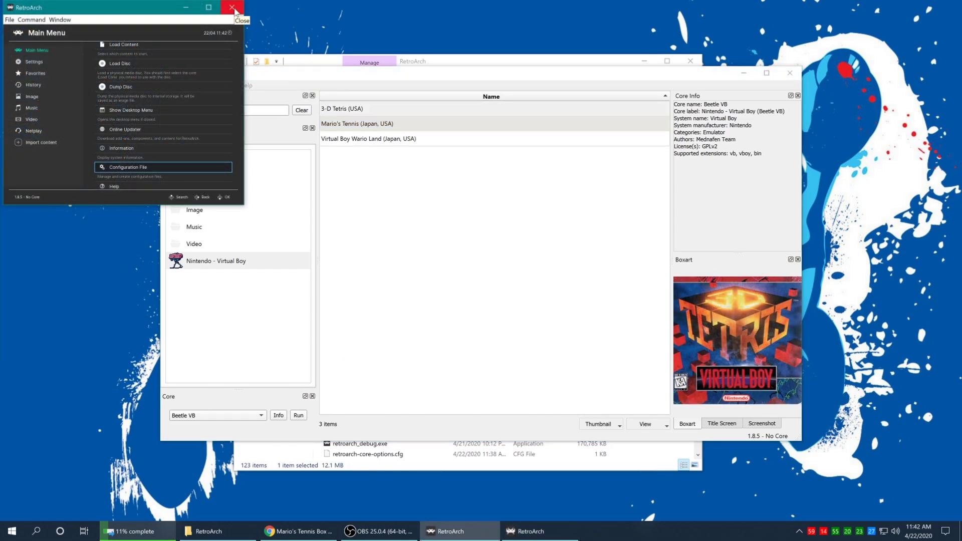
- Restart RetroArch and run Virtual Boy Wario Land from the Virtual Boy playlist
{"action": "left_click", "coordinate": [232, 8]}
{"action": "double_click", "coordinate": [351, 423]}
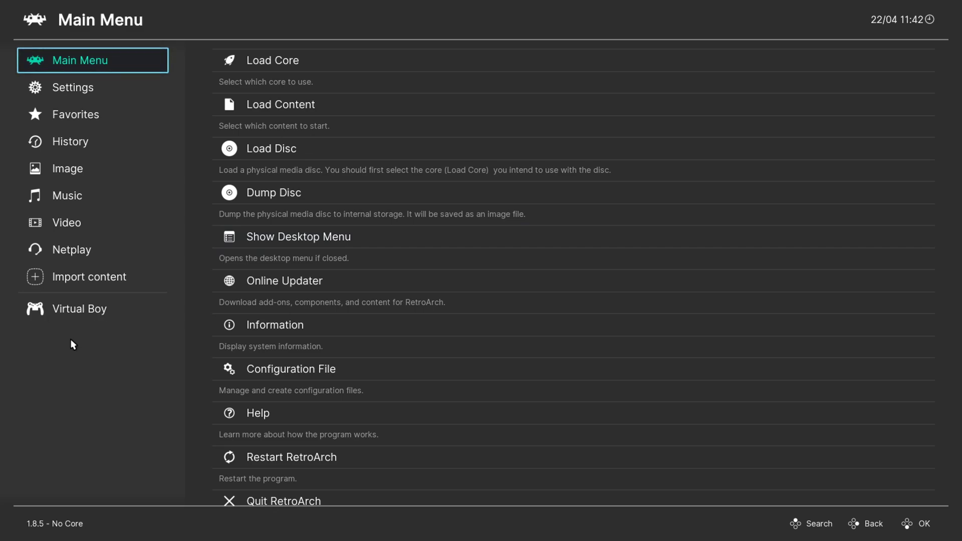
{"action": "left_click", "coordinate": [77, 308]}
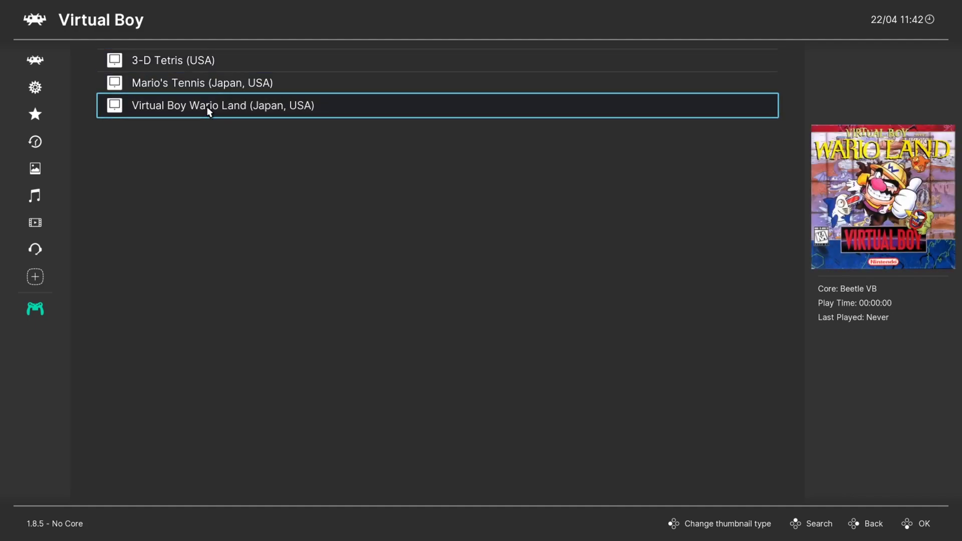
{"action": "left_click", "coordinate": [208, 108]}
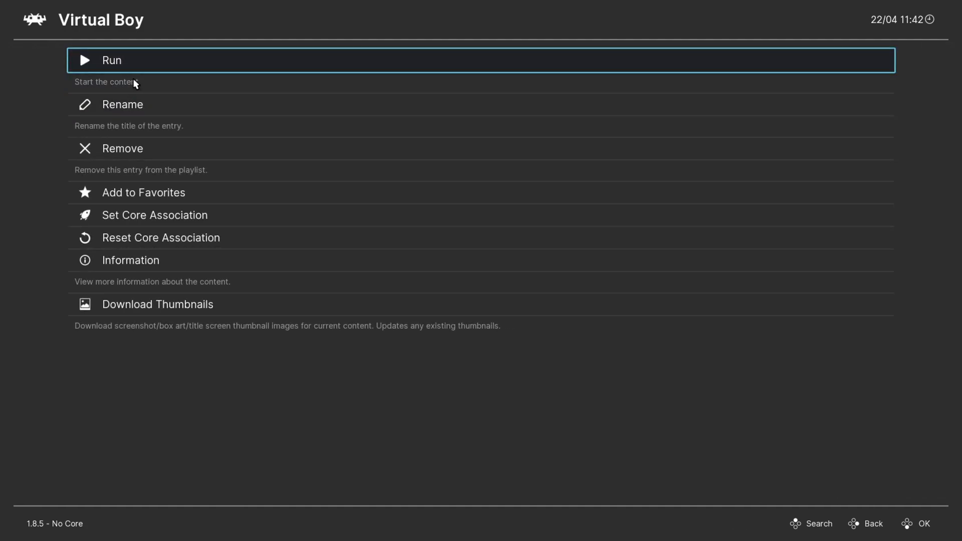
{"action": "left_click", "coordinate": [123, 64]}
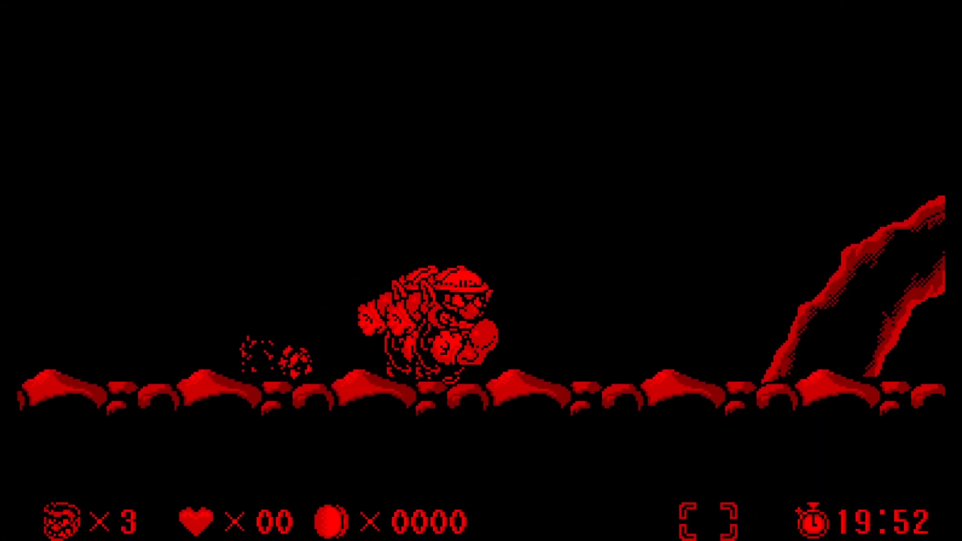
{"action": "key", "text": "Right"}
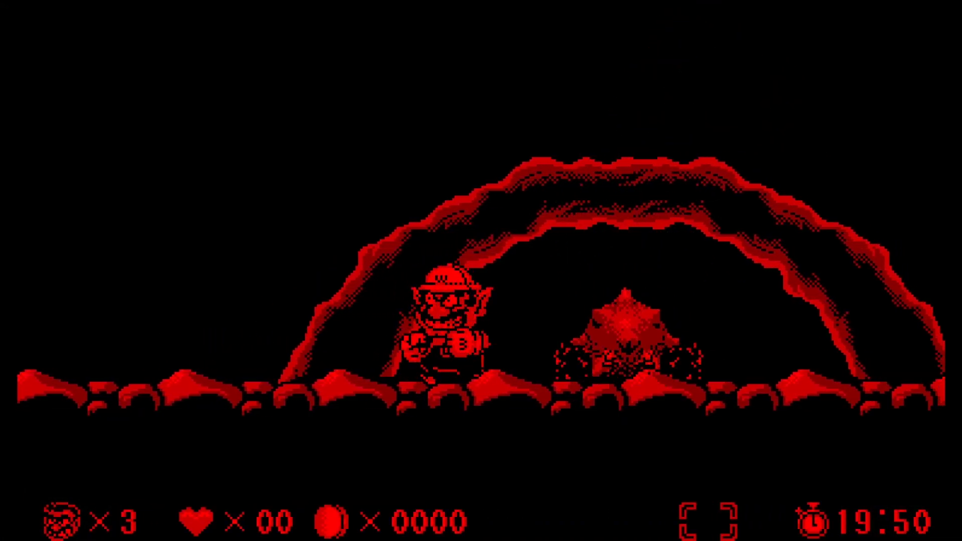
{"action": "key", "text": "Left"}
{"action": "key", "text": "Right"}
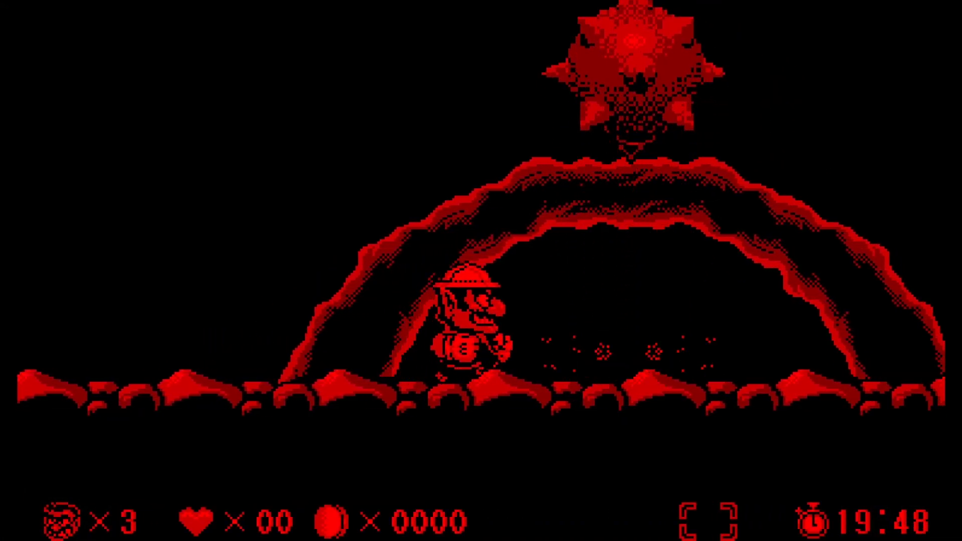
{"action": "key", "text": "Right"}
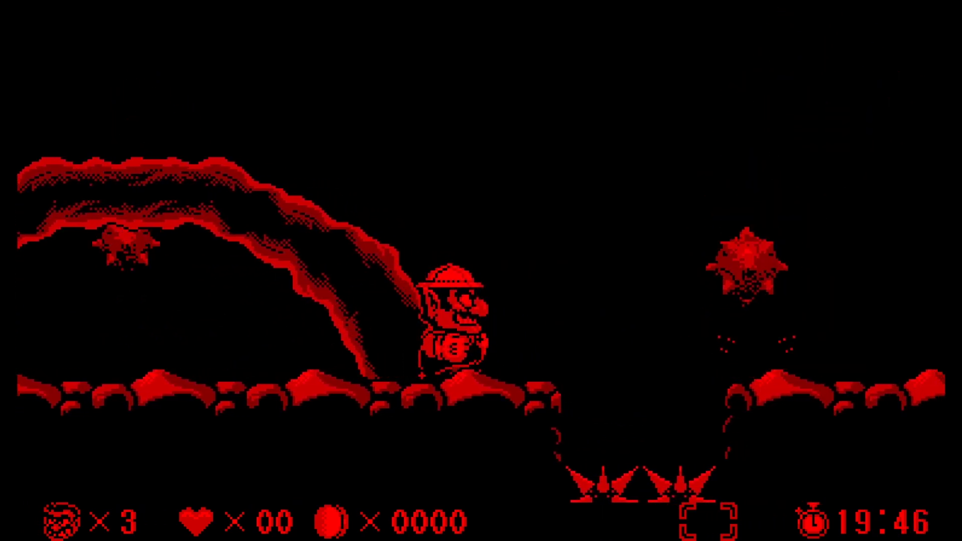
{"action": "key", "text": "x"}
{"action": "key", "text": "Left"}
{"action": "key", "text": "x"}
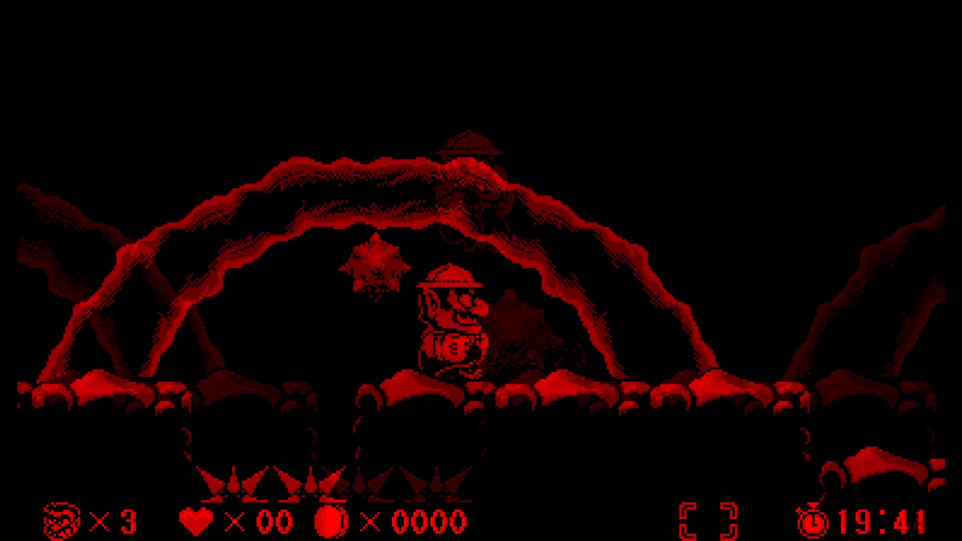
{"action": "key", "text": "Right"}
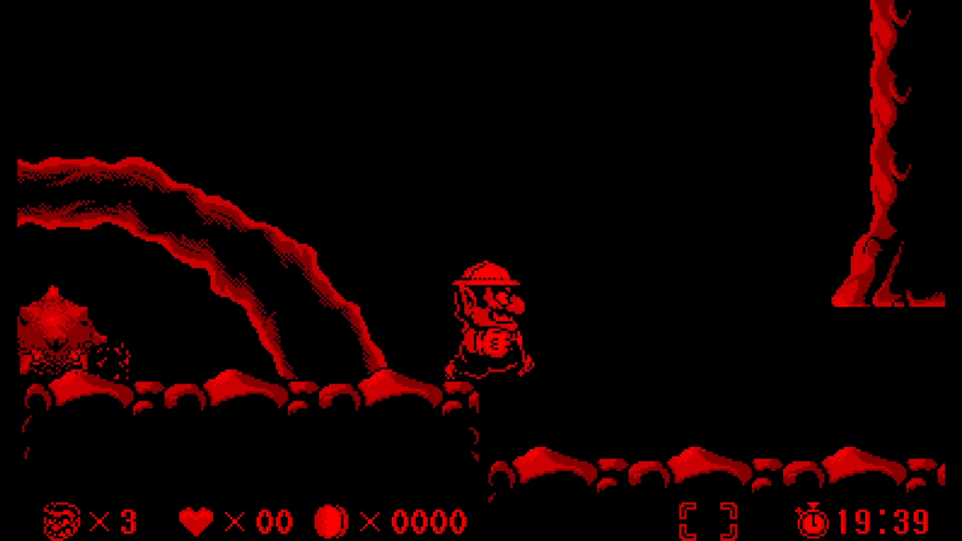
{"action": "key", "text": "Right"}
{"action": "key", "text": "x"}
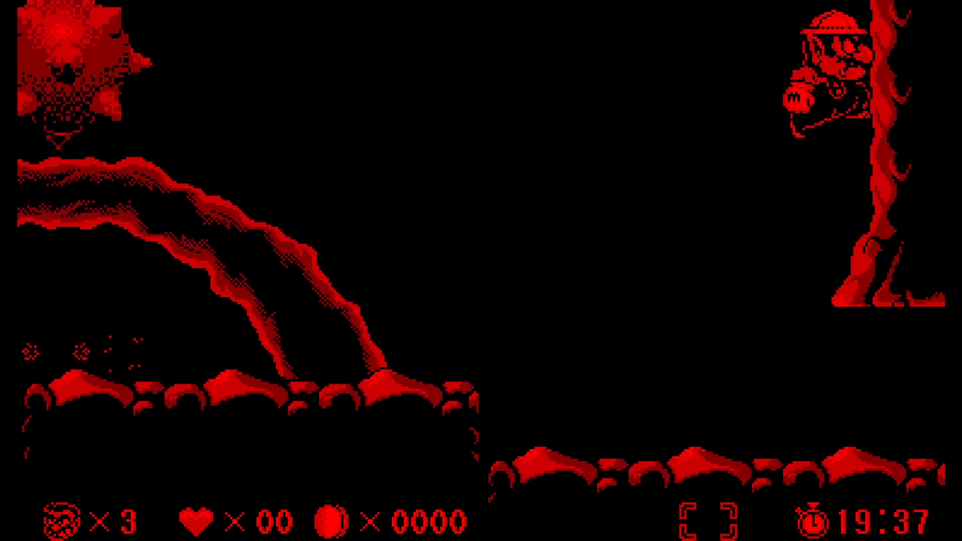
{"action": "key", "text": "Left"}
{"action": "key", "text": "Right"}
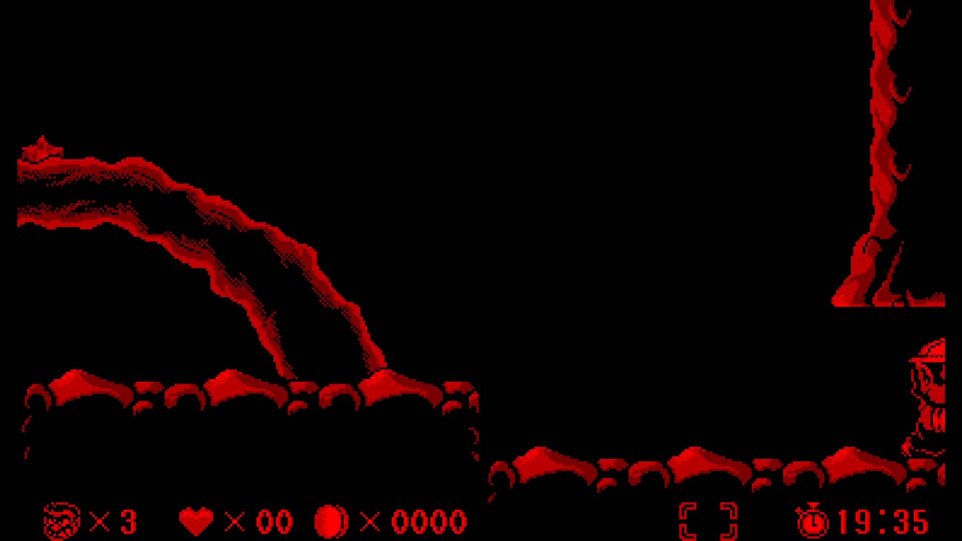
{"action": "key", "text": "Right"}
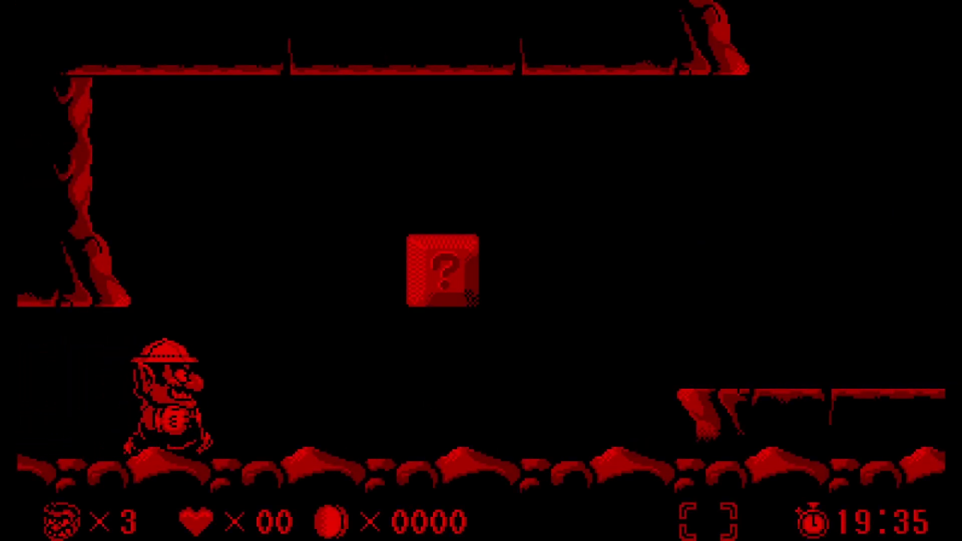
{"action": "key", "text": "Right"}
{"action": "key", "text": "x"}
{"action": "key", "text": "Left"}
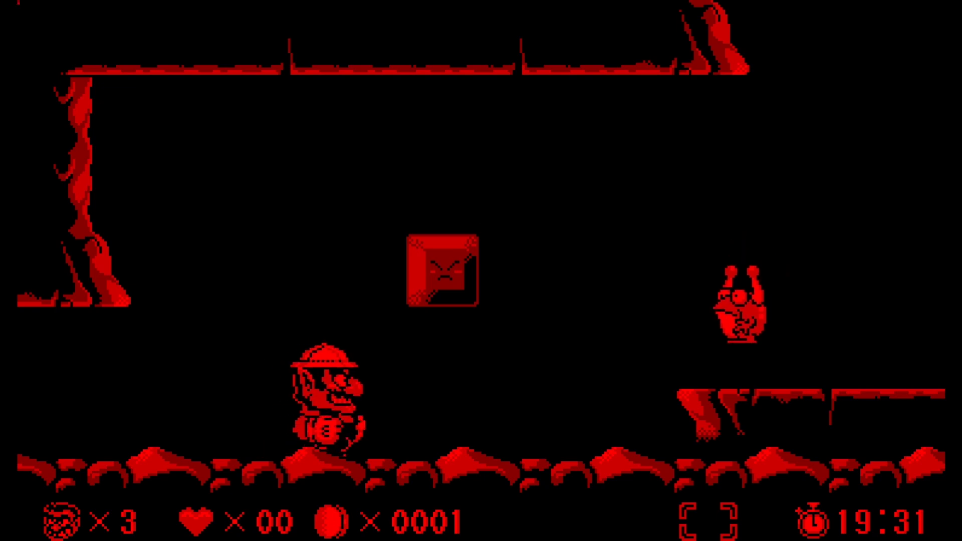
{"action": "key", "text": "x"}
{"action": "key", "text": "Right"}
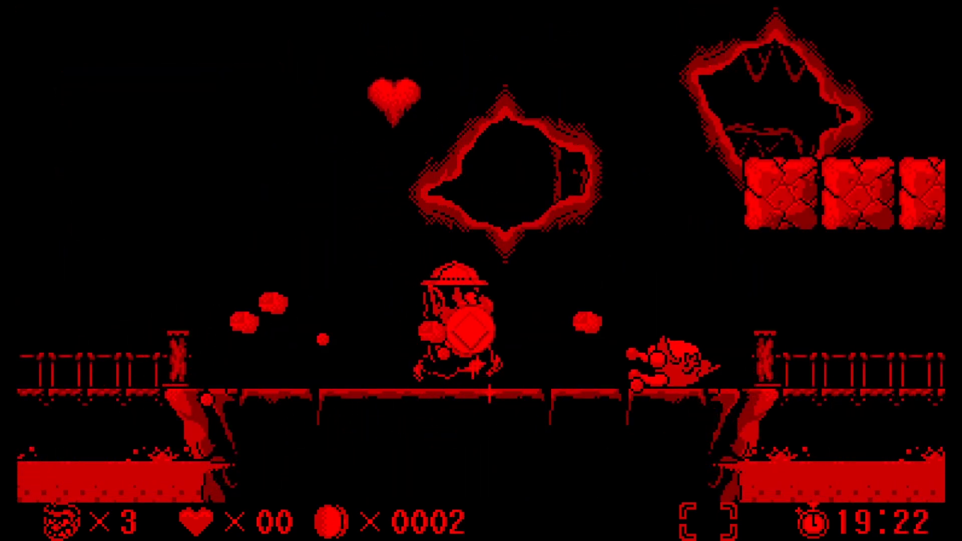
{"action": "key", "text": "Left"}
{"action": "key", "text": "Right"}
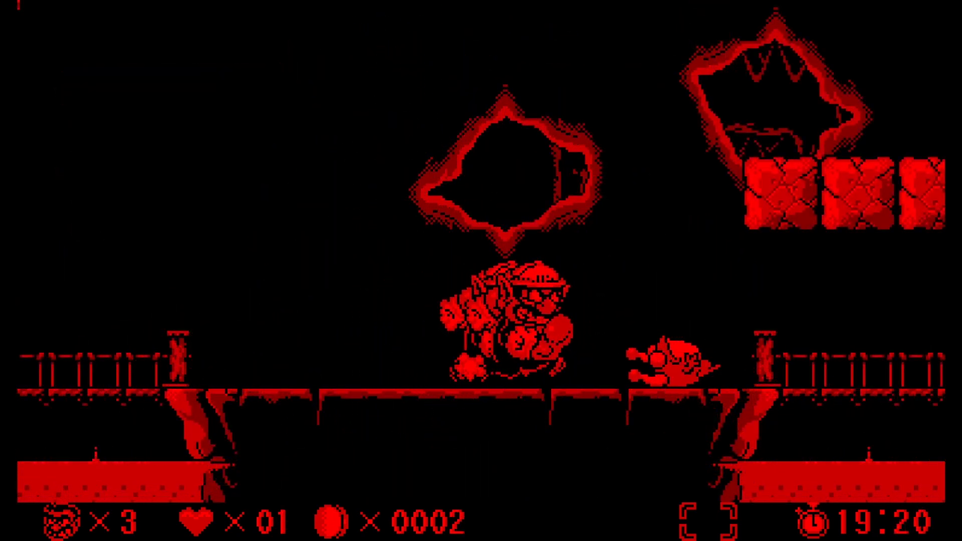
{"action": "key", "text": "Right"}
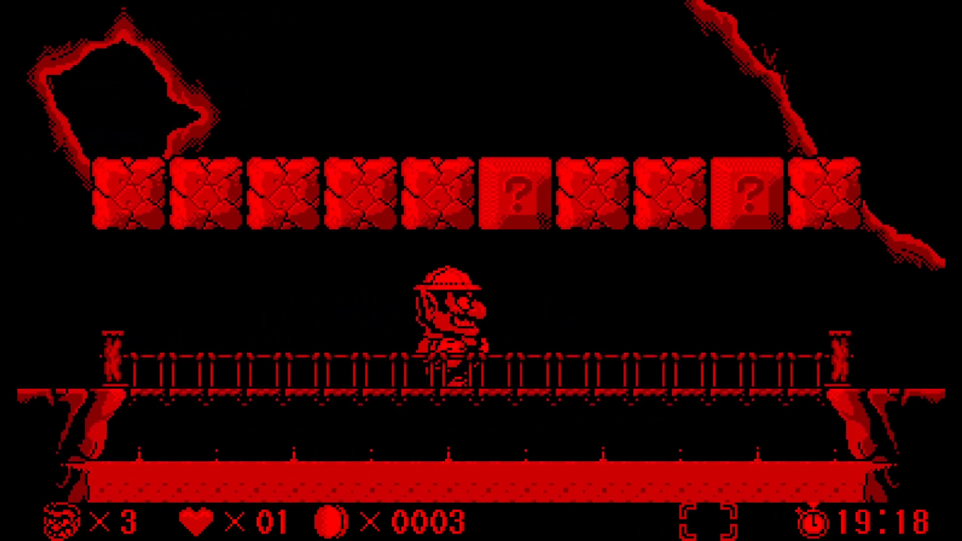
{"action": "key", "text": "Right"}
{"action": "key", "text": "x"}
{"action": "key", "text": "Right"}
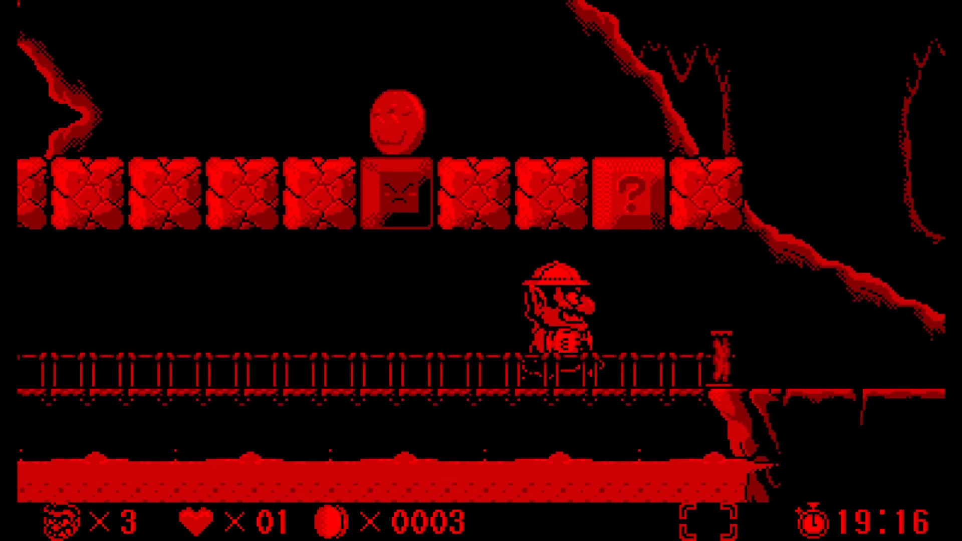
{"action": "key", "text": "Right"}
{"action": "key", "text": "x"}
{"action": "key", "text": "x"}
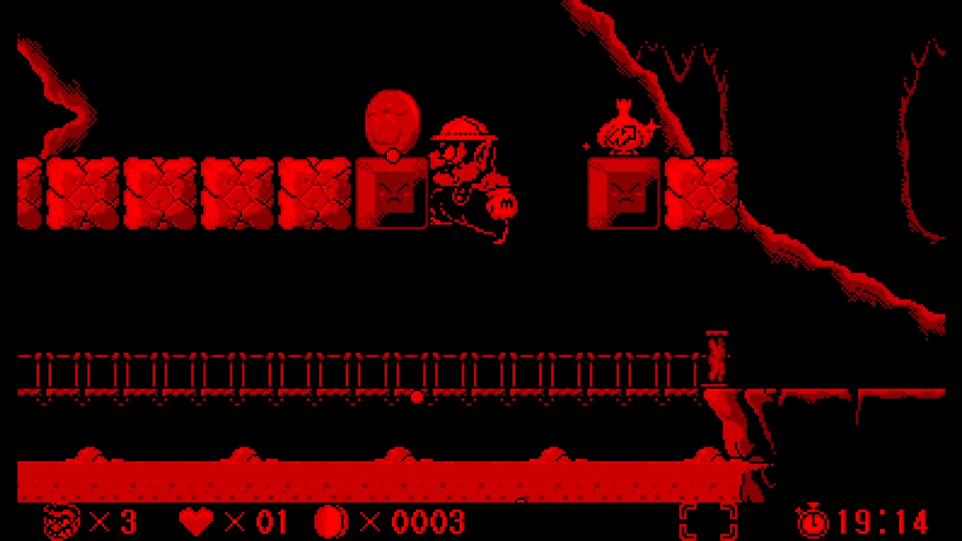
{"action": "key", "text": "Right"}
{"action": "key", "text": "x"}
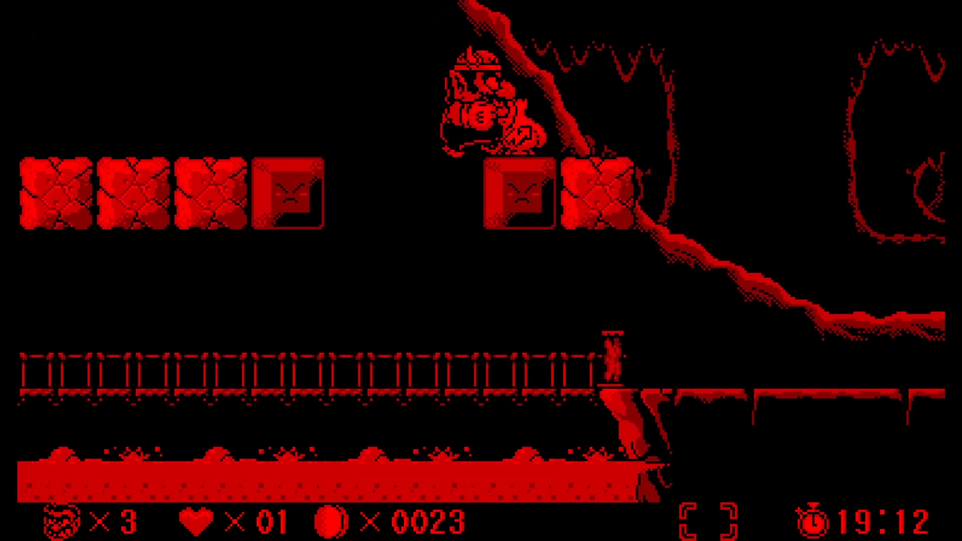
{"action": "key", "text": "Right"}
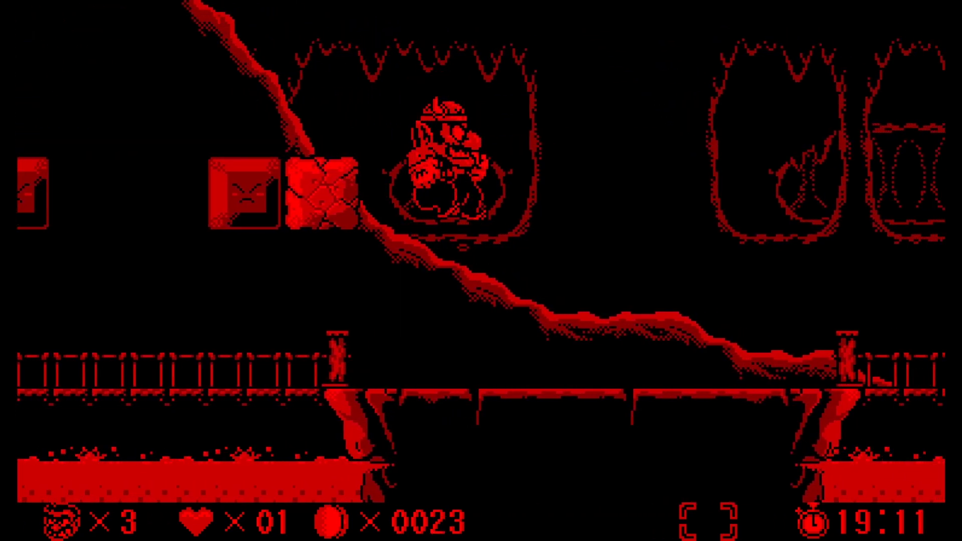
{"action": "key", "text": "Right"}
{"action": "key", "text": "z"}
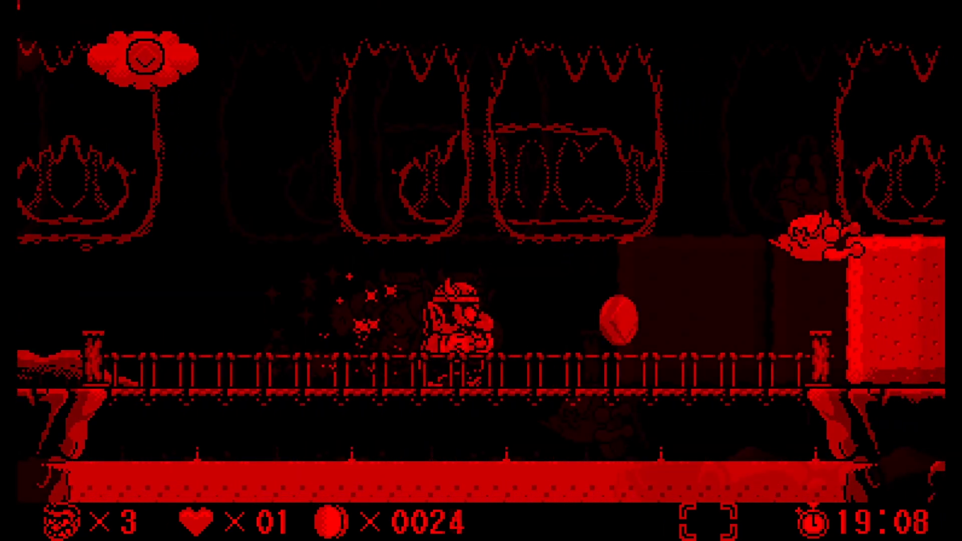
{"action": "key", "text": "Right"}
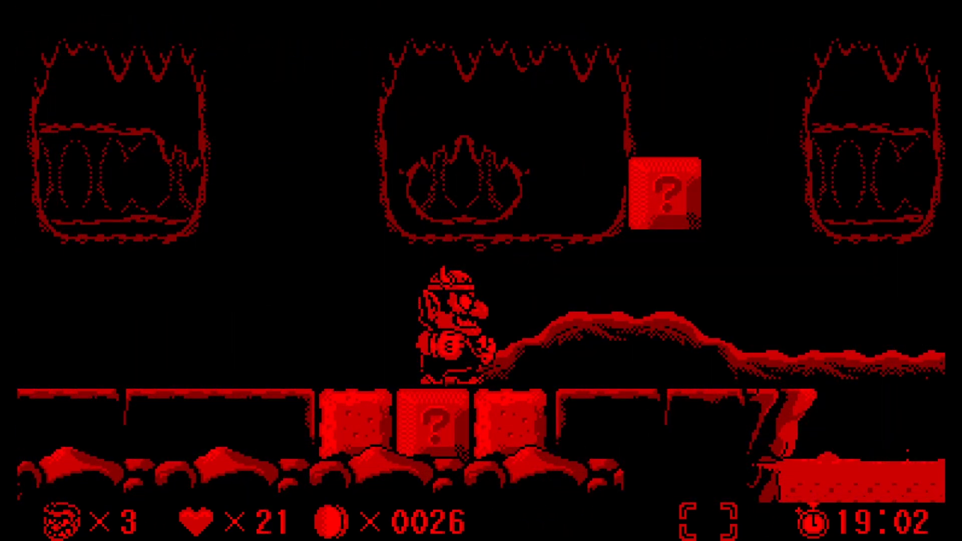
{"action": "key", "text": "Down"}
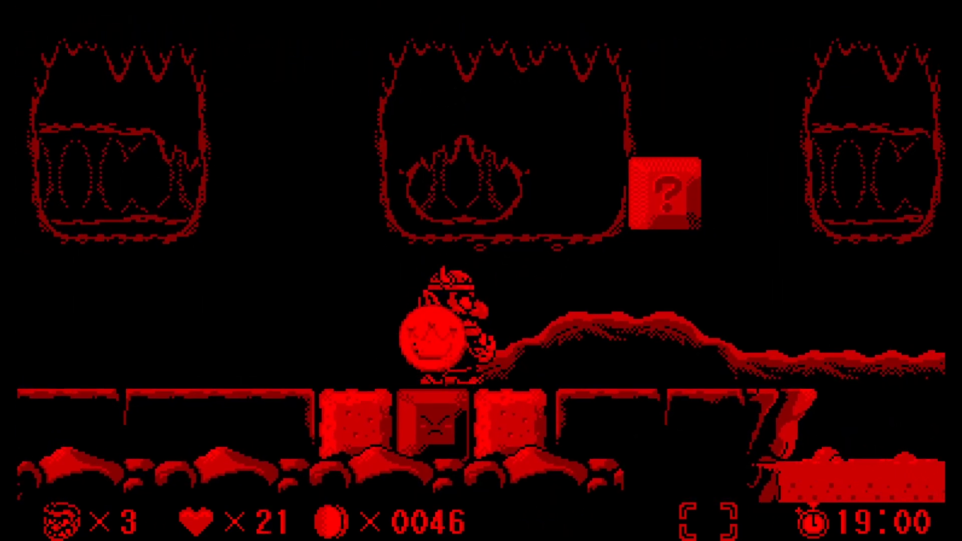
{"action": "key", "text": "Right"}
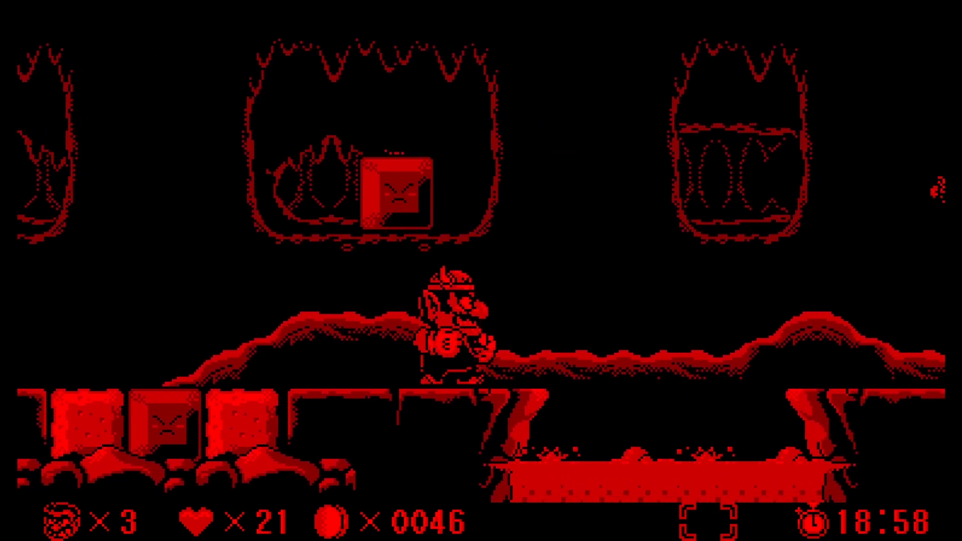
{"action": "key", "text": "z"}
{"action": "key", "text": "Right"}
{"action": "key", "text": "Left"}
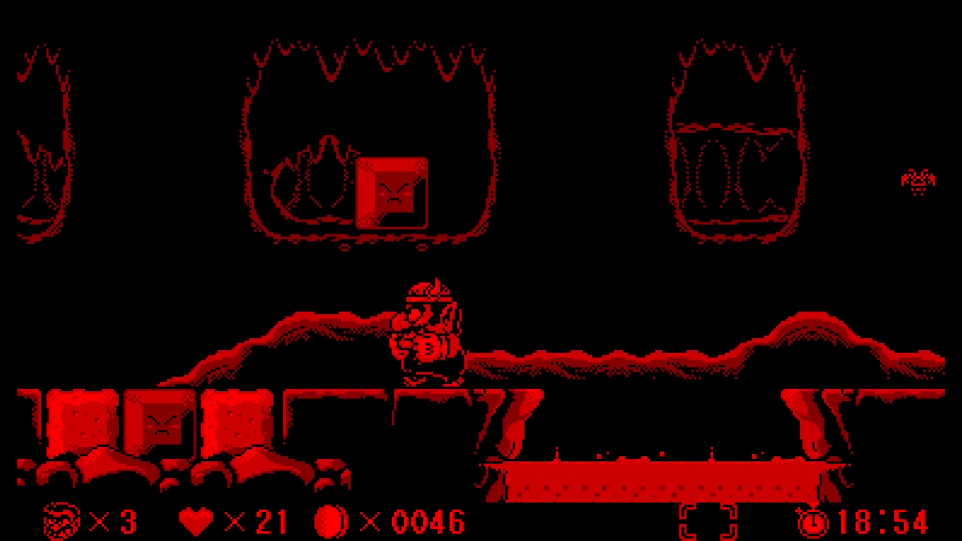
{"action": "key", "text": "Right"}
{"action": "key", "text": "Right"}
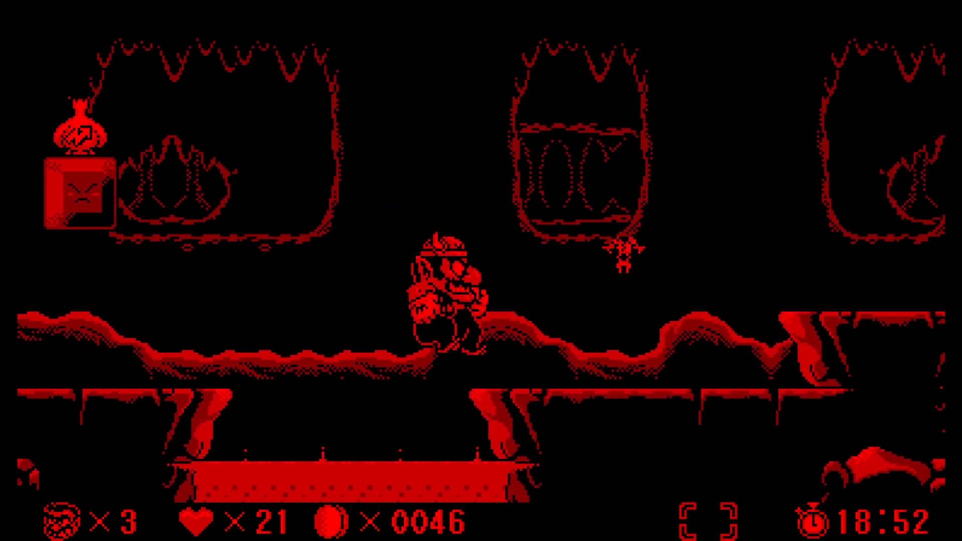
{"action": "key", "text": "x"}
{"action": "key", "text": "Right"}
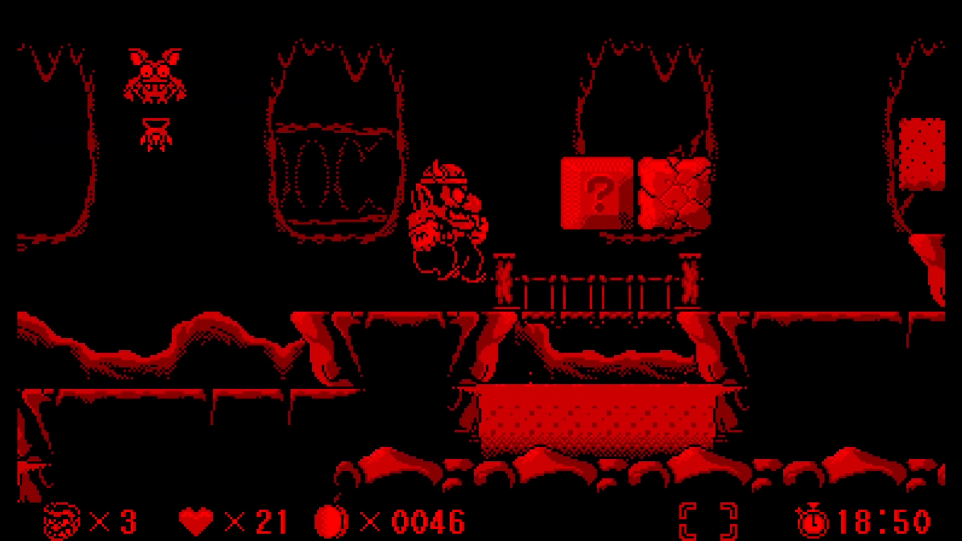
{"action": "key", "text": "Right"}
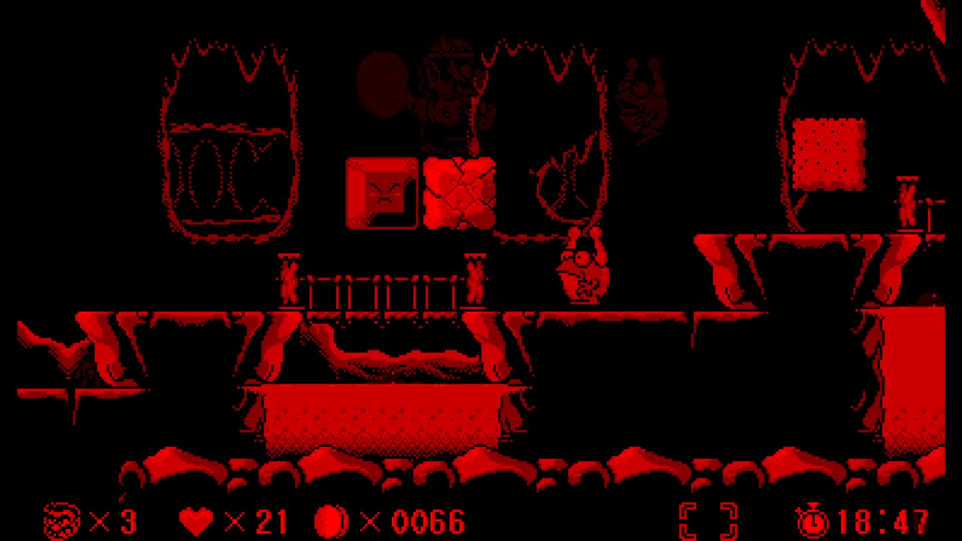
{"action": "key", "text": "x"}
{"action": "key", "text": "Right"}
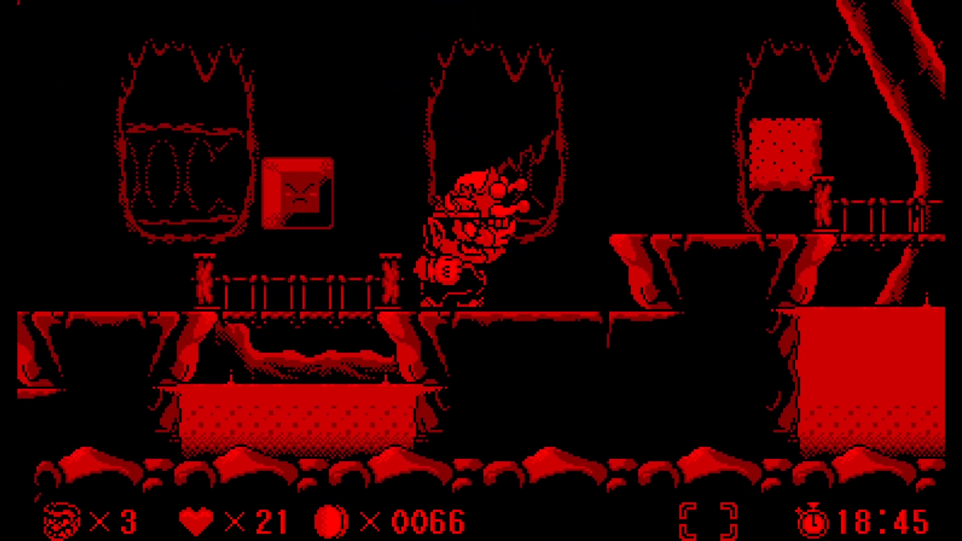
{"action": "key", "text": "x"}
{"action": "key", "text": "Right"}
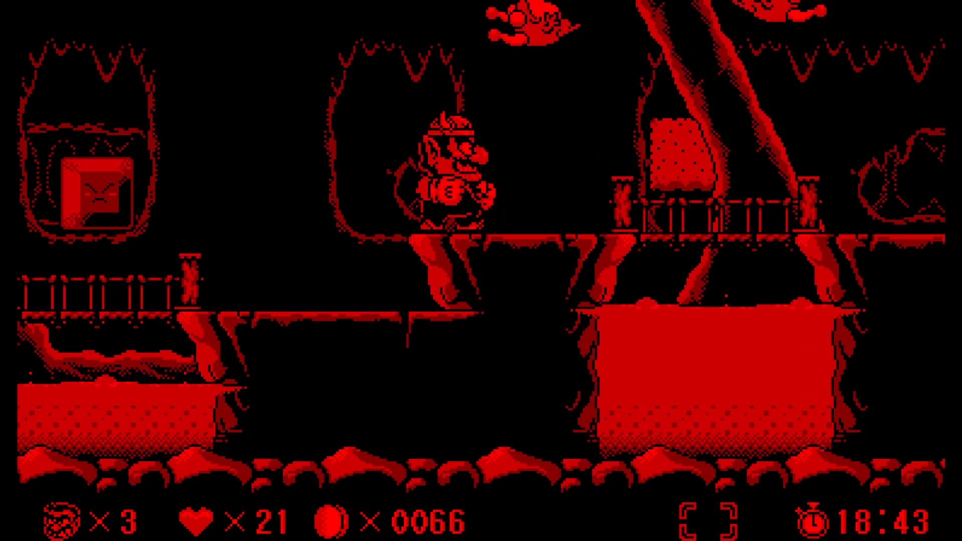
{"action": "key", "text": "Right"}
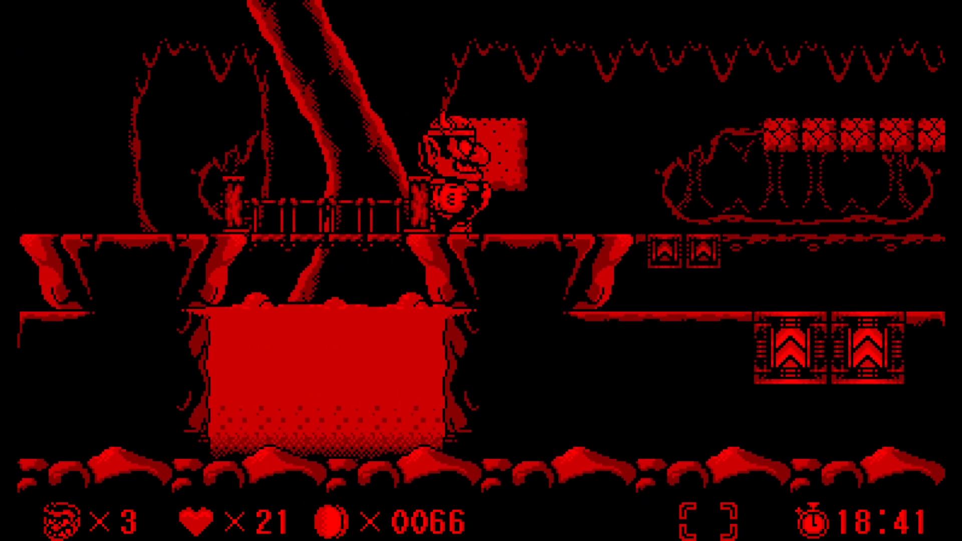
{"action": "key", "text": "Right"}
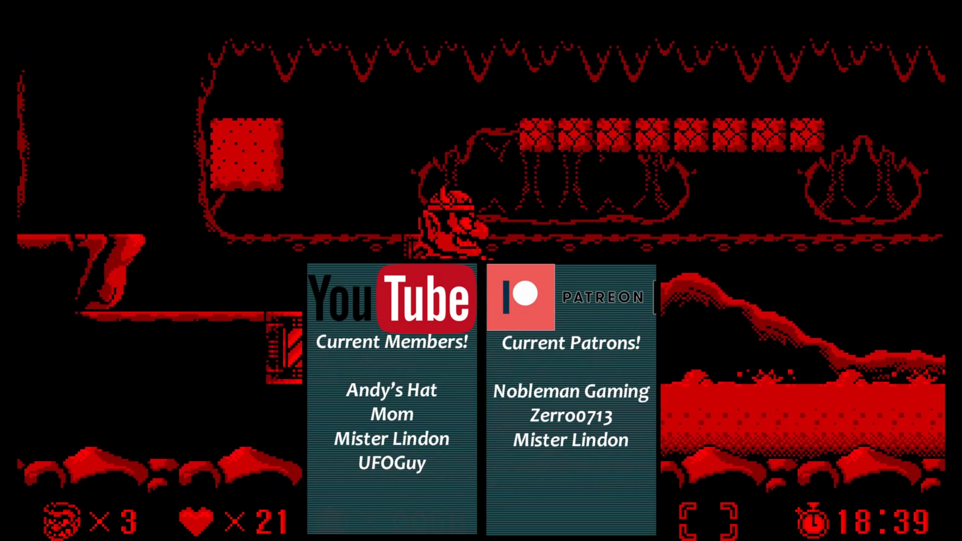